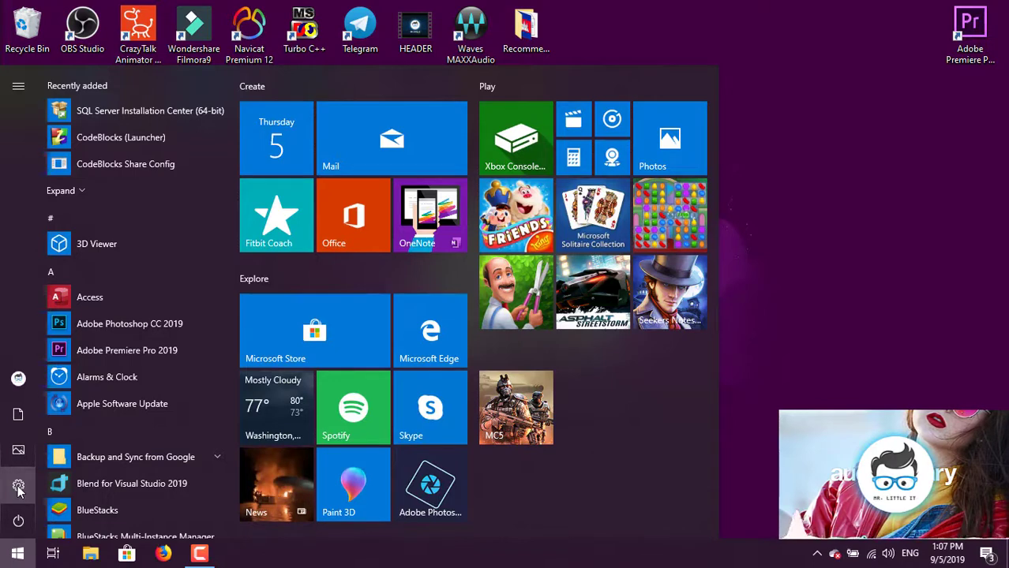
- Open the Family & other users page in the account settings and start adding someone else to this PC
click(18, 487)
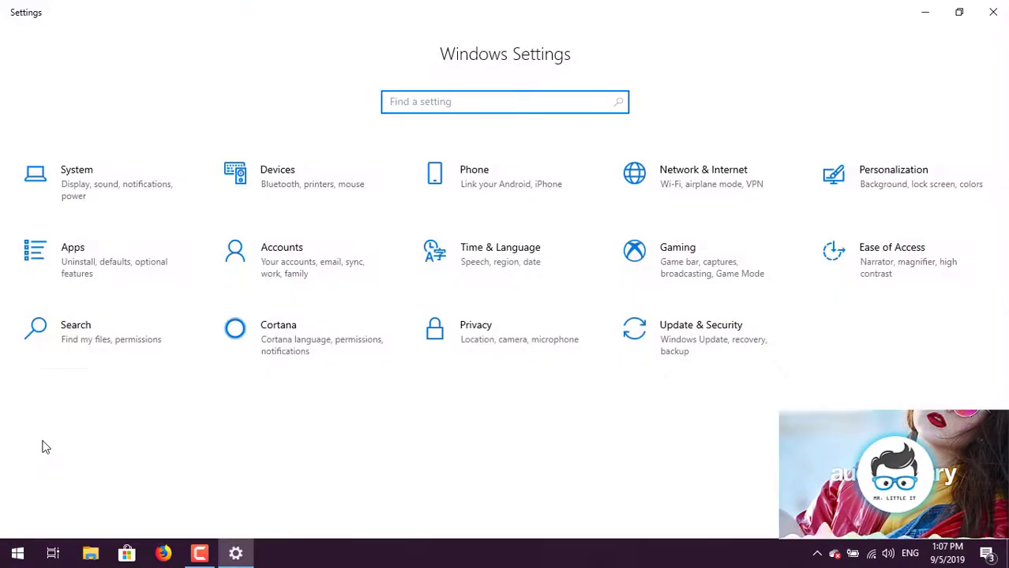
click(266, 259)
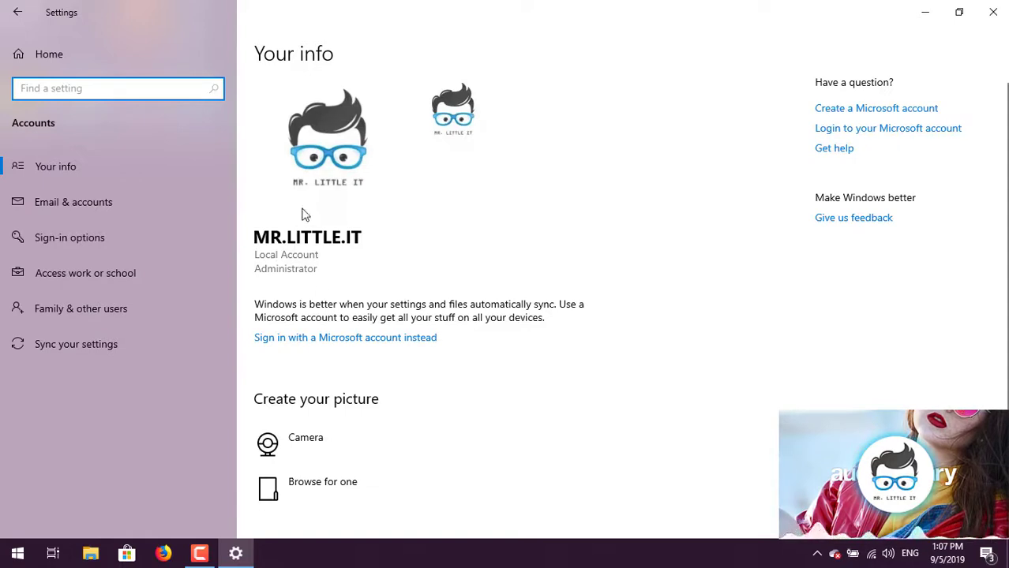
scroll(376, 161, down, 1)
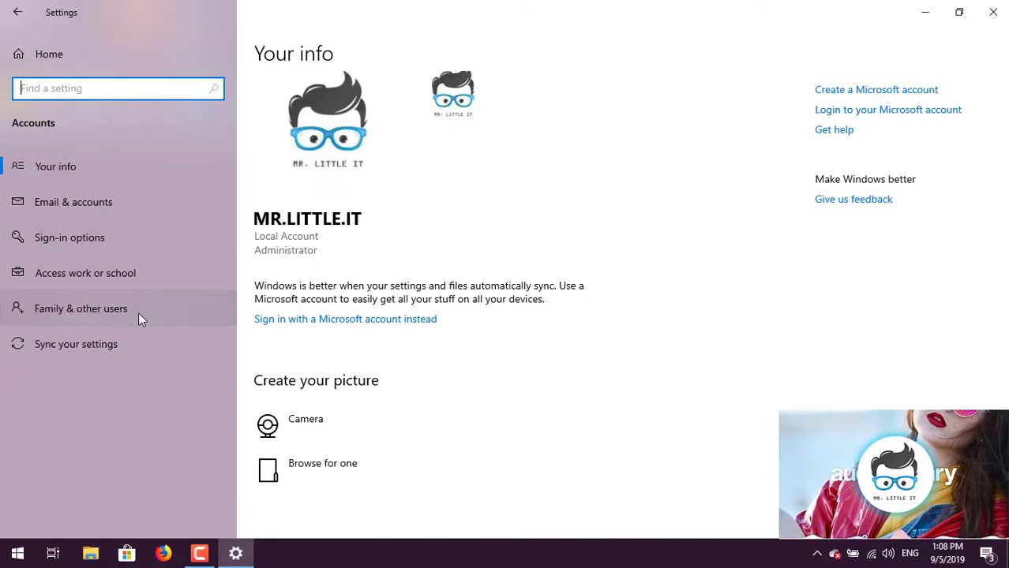
click(77, 310)
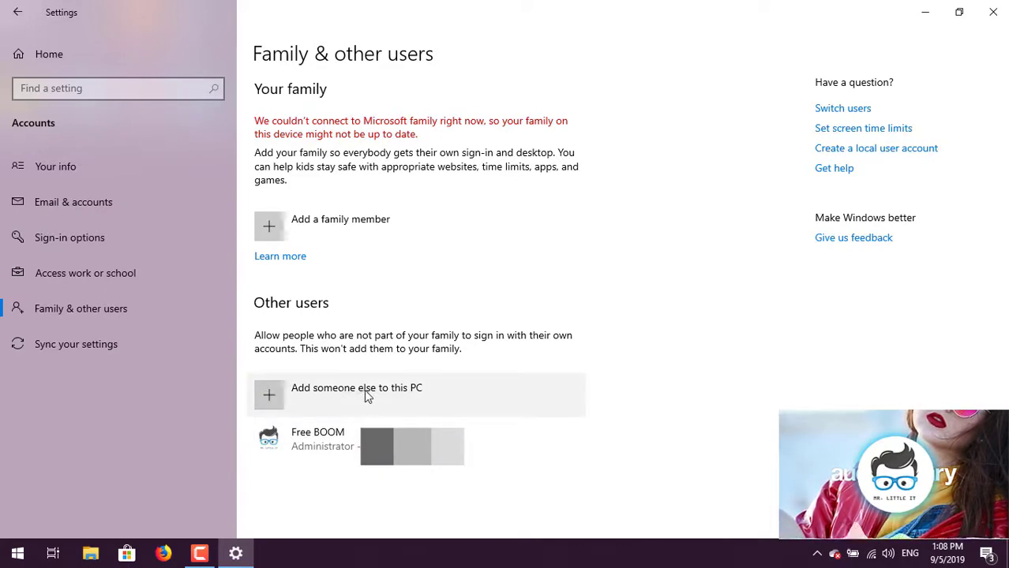
click(281, 396)
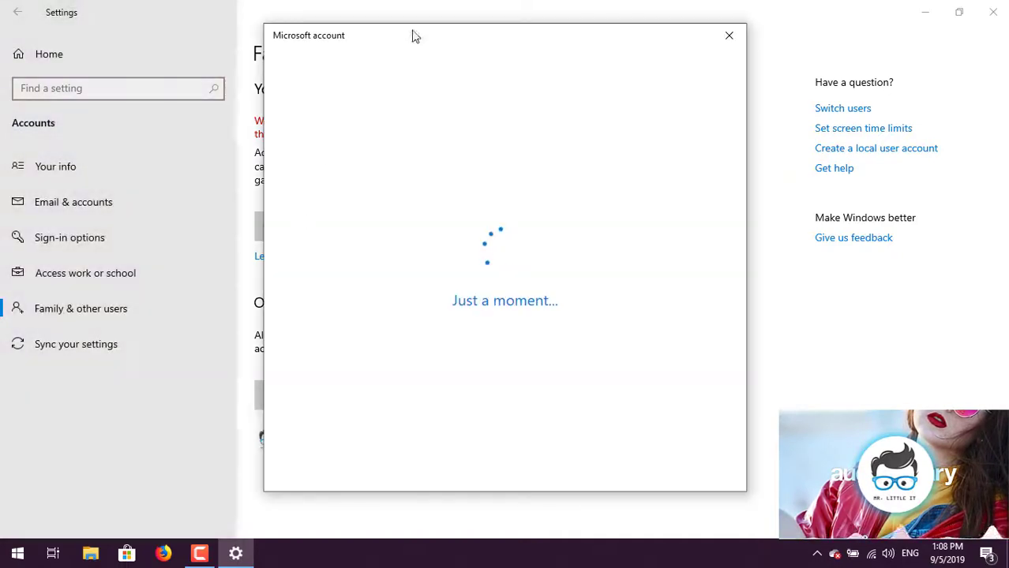
mouse_move(427, 36)
mouse_down()
mouse_move(383, 50)
mouse_move(419, 40)
mouse_up()
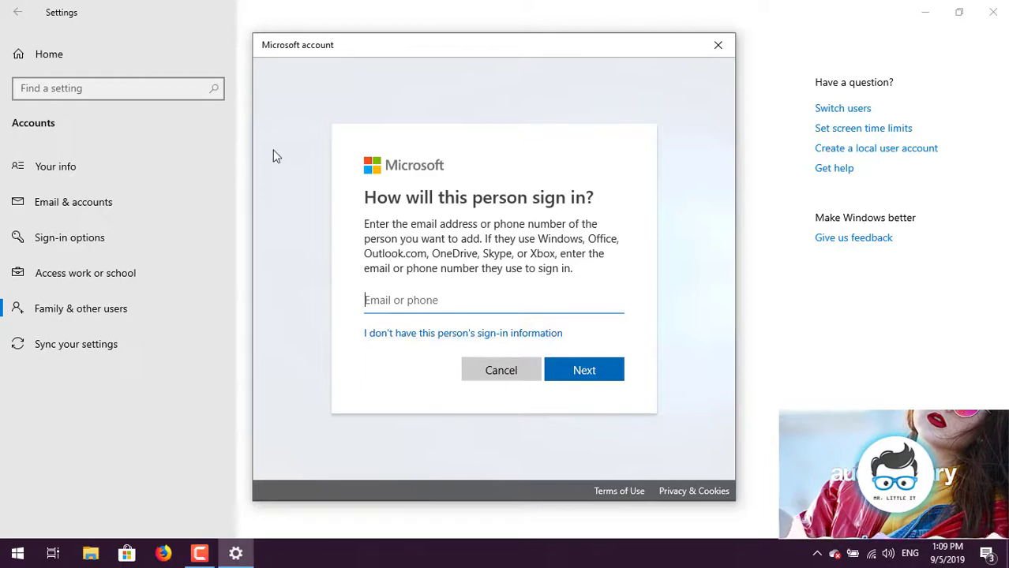
- Turn off the Wi-Fi connection and close the Microsoft account sign-in window
click(871, 554)
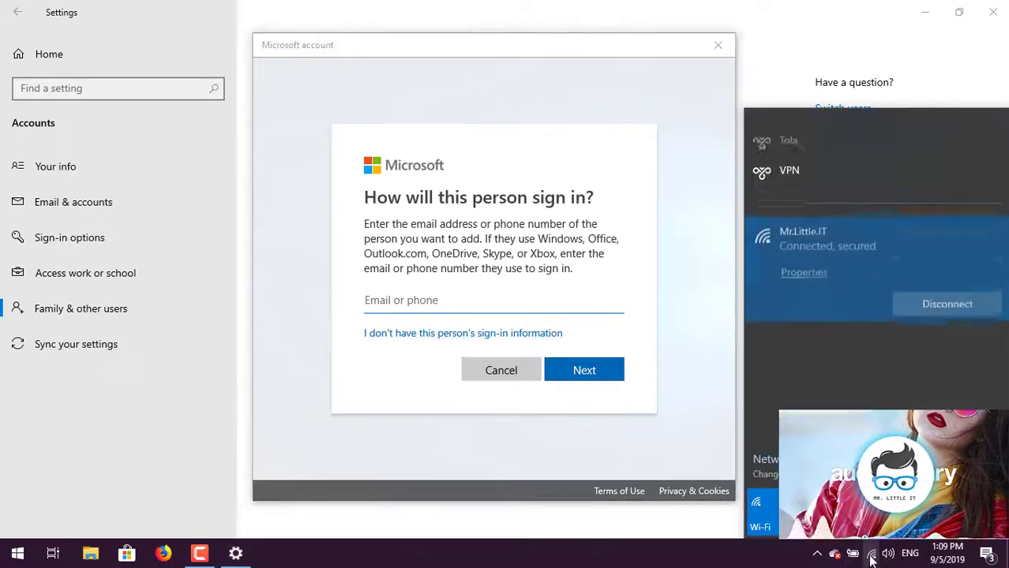
click(761, 534)
click(762, 560)
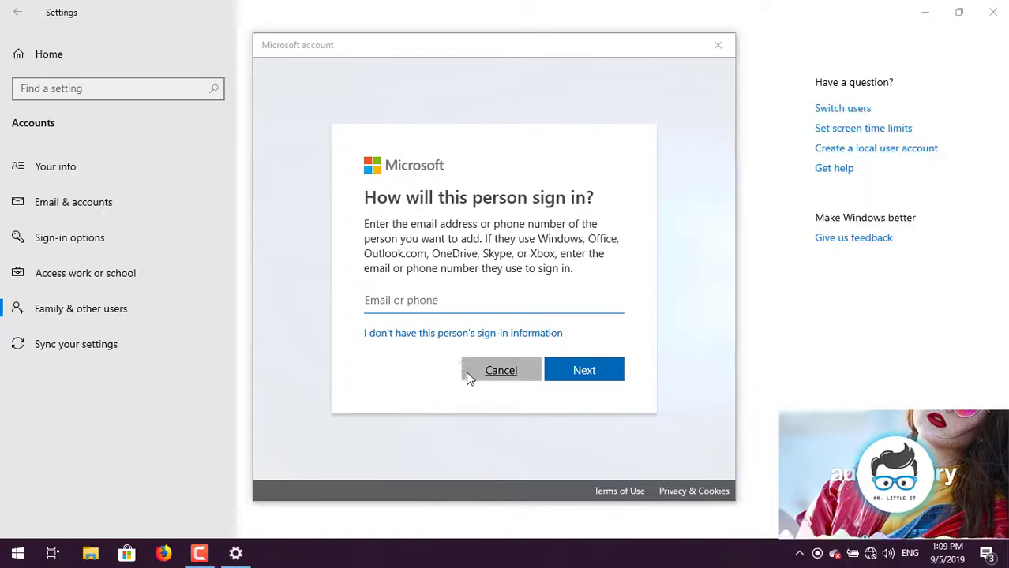
click(715, 47)
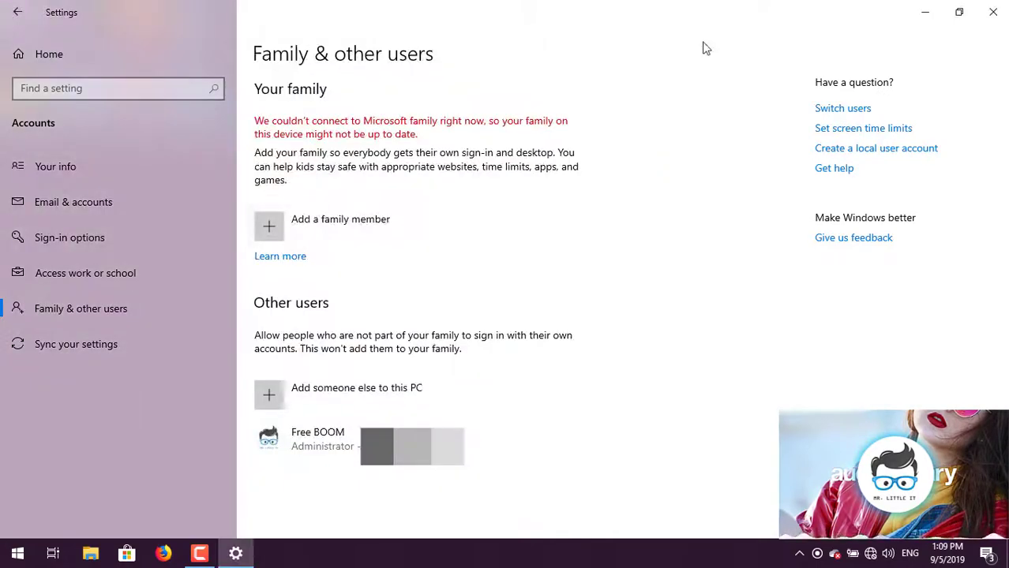
- Add someone else to this PC as a local account with the user name Test and no password
click(324, 385)
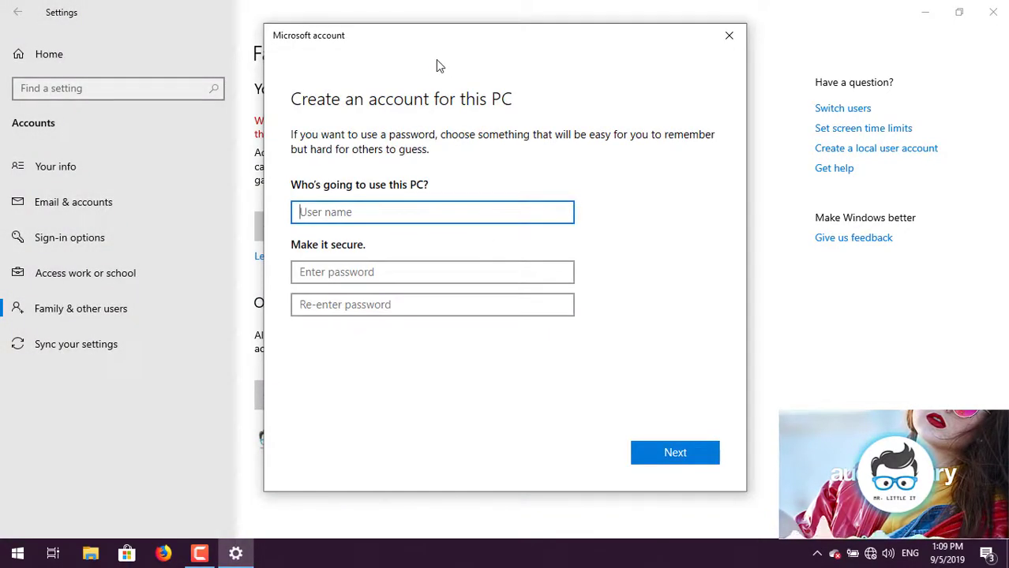
drag(433, 37, 446, 34)
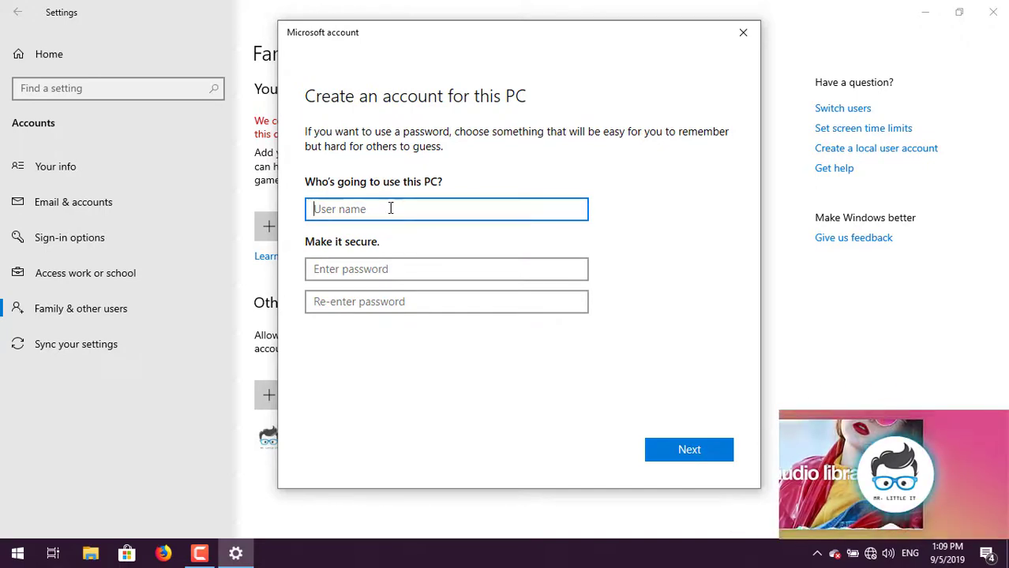
text(Te)
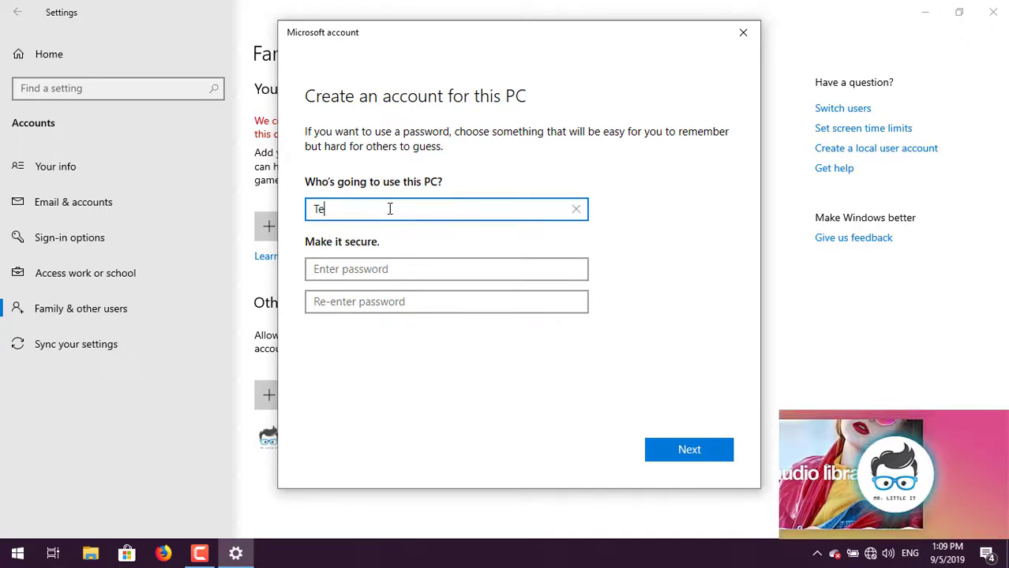
text(st)
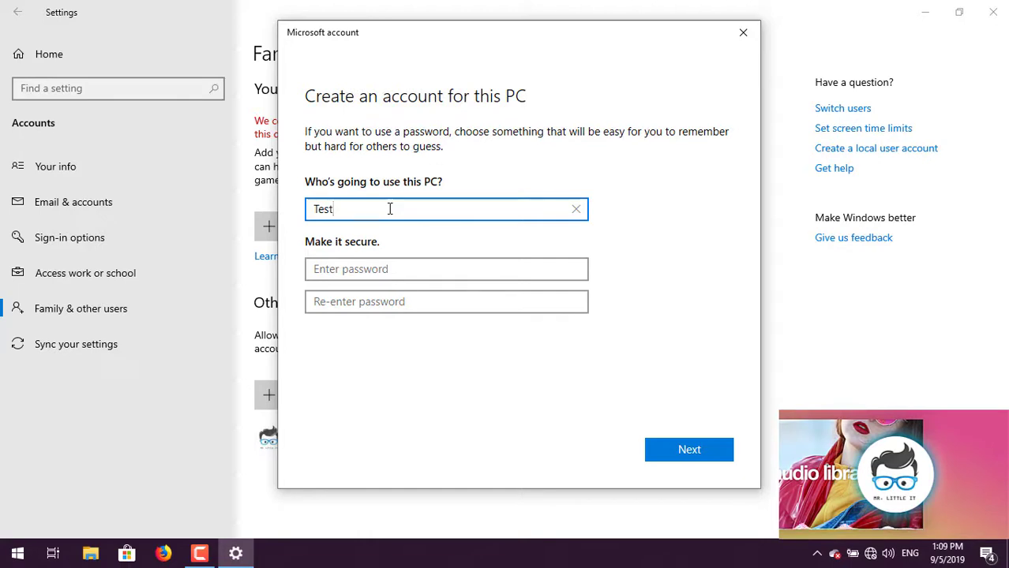
click(319, 269)
click(363, 301)
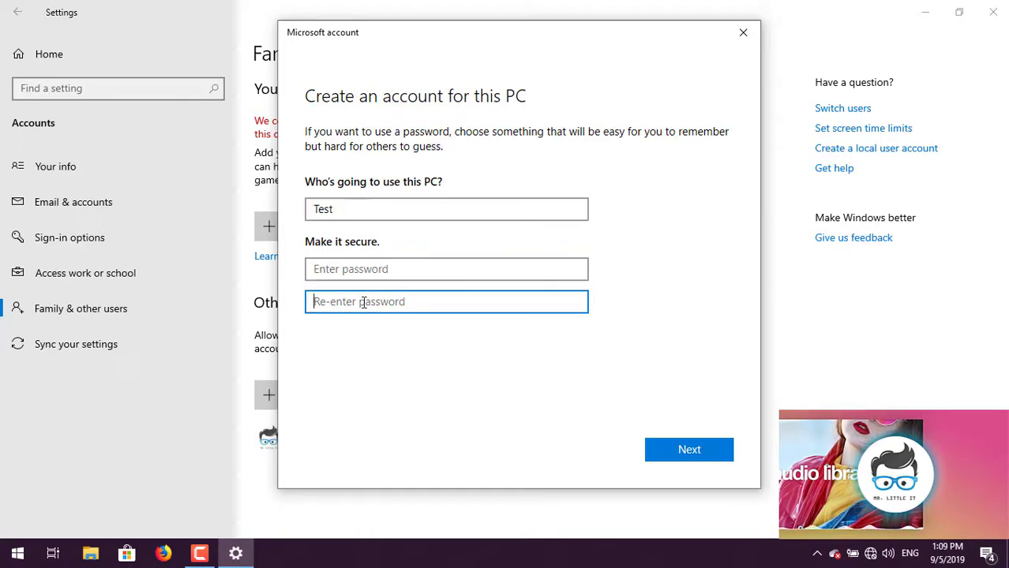
click(345, 271)
click(349, 298)
click(349, 276)
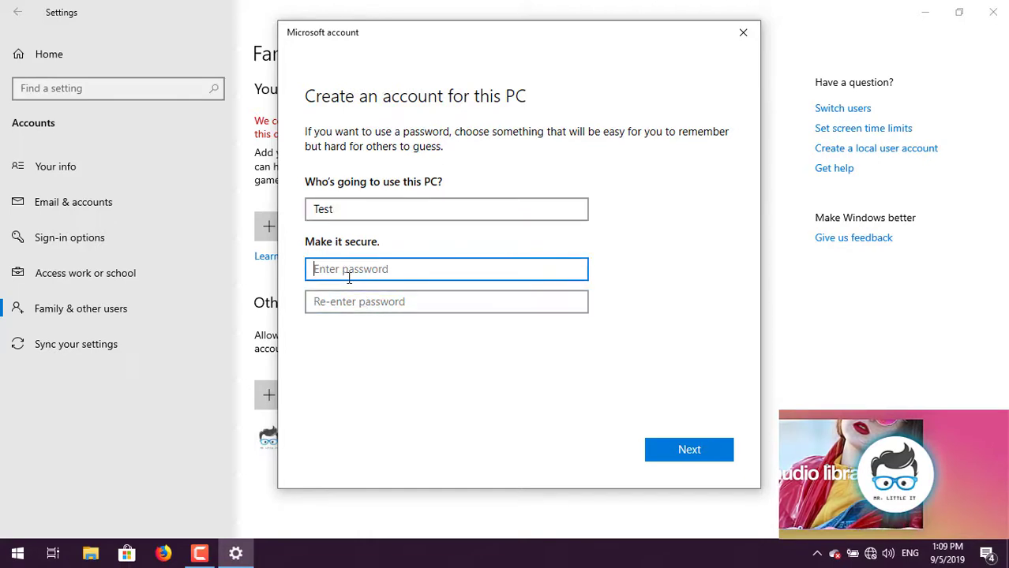
click(339, 301)
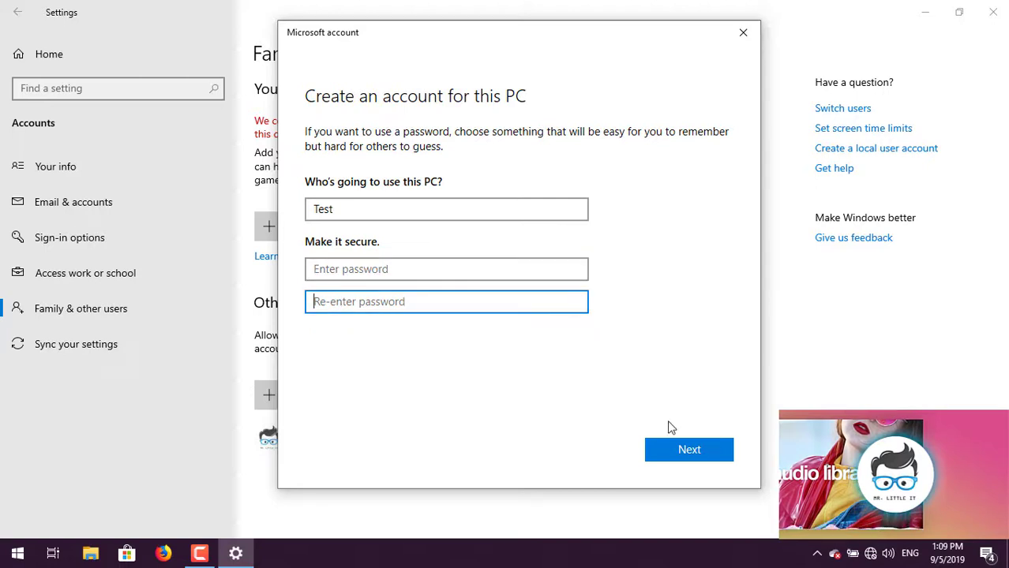
click(689, 449)
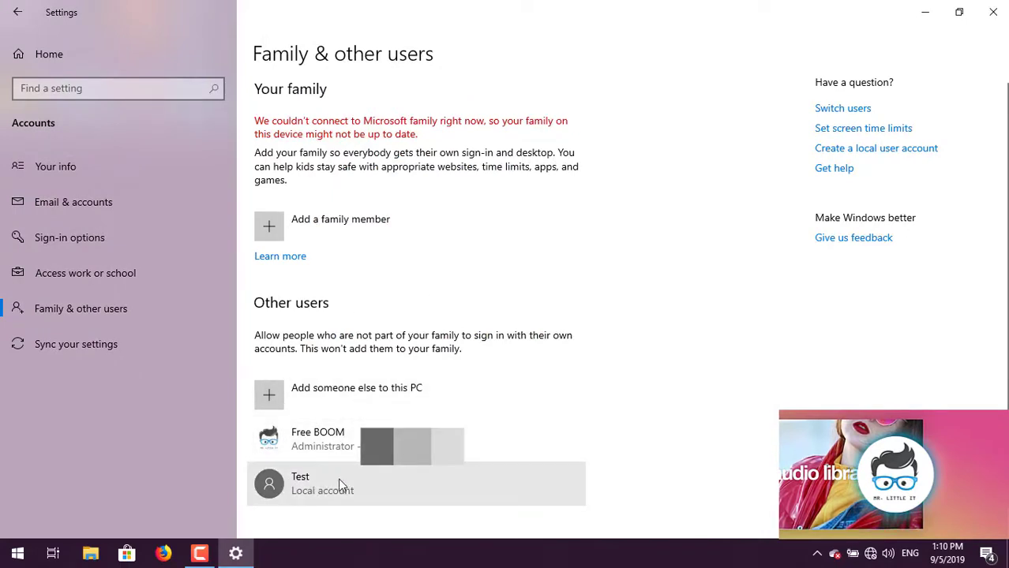
- Set the account type of the Test local account to Standard User
click(317, 478)
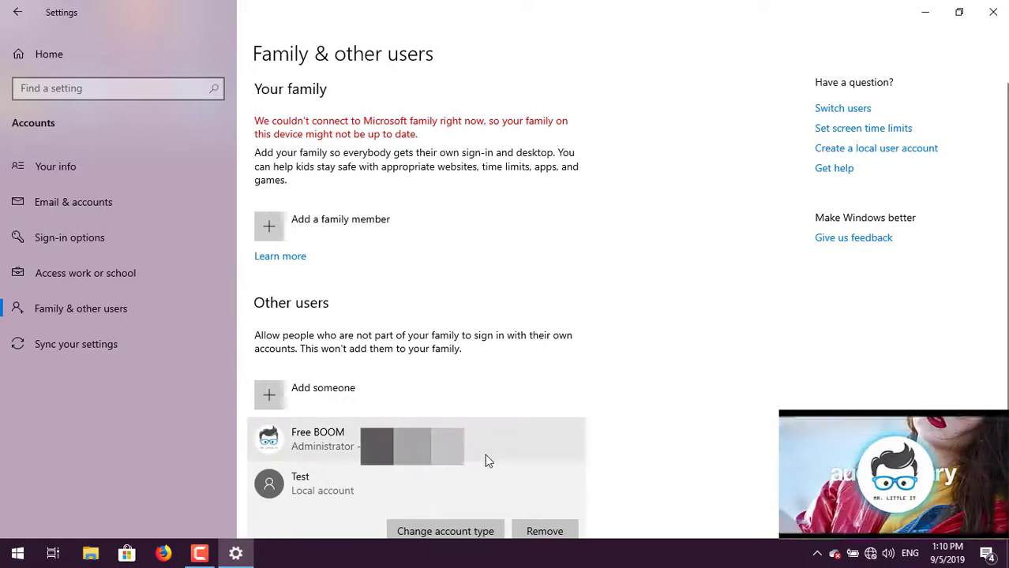
scroll(484, 454, down, 1)
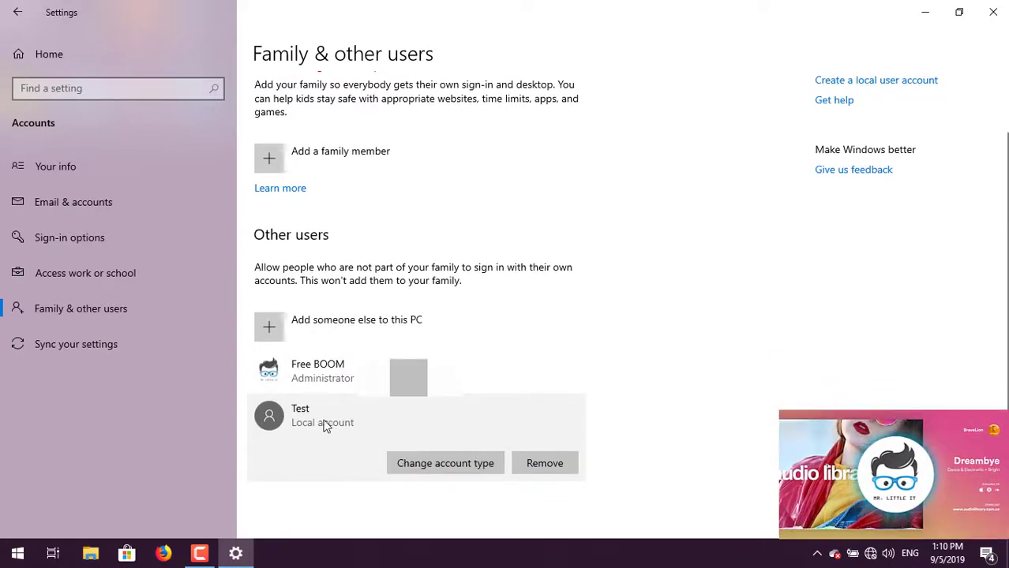
click(462, 468)
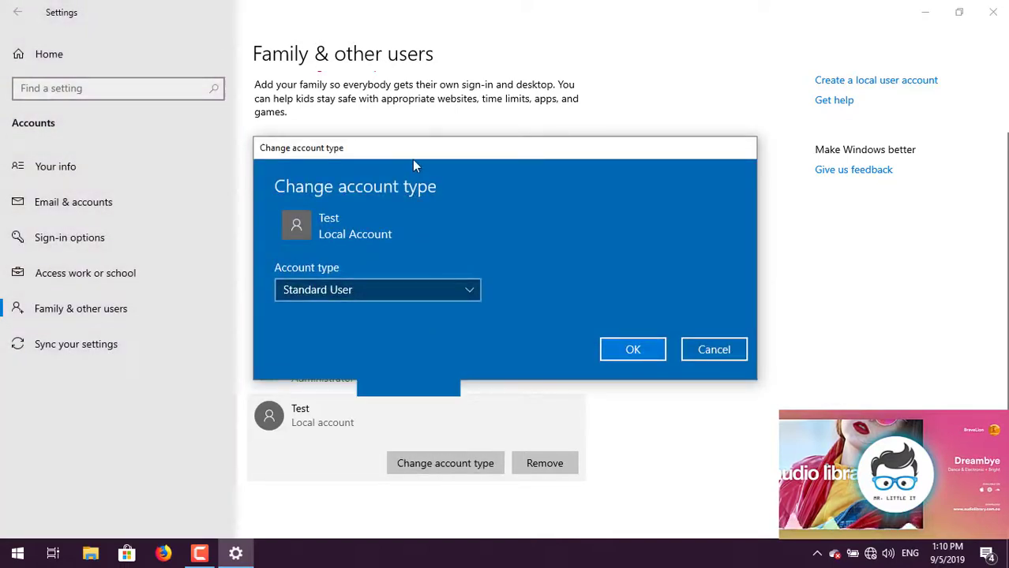
drag(411, 153, 419, 94)
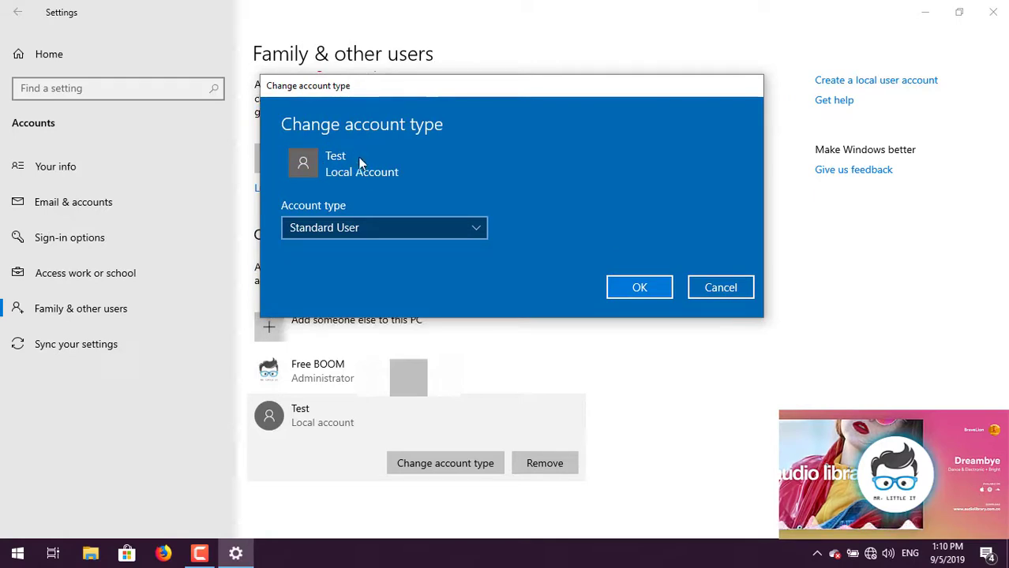
click(468, 227)
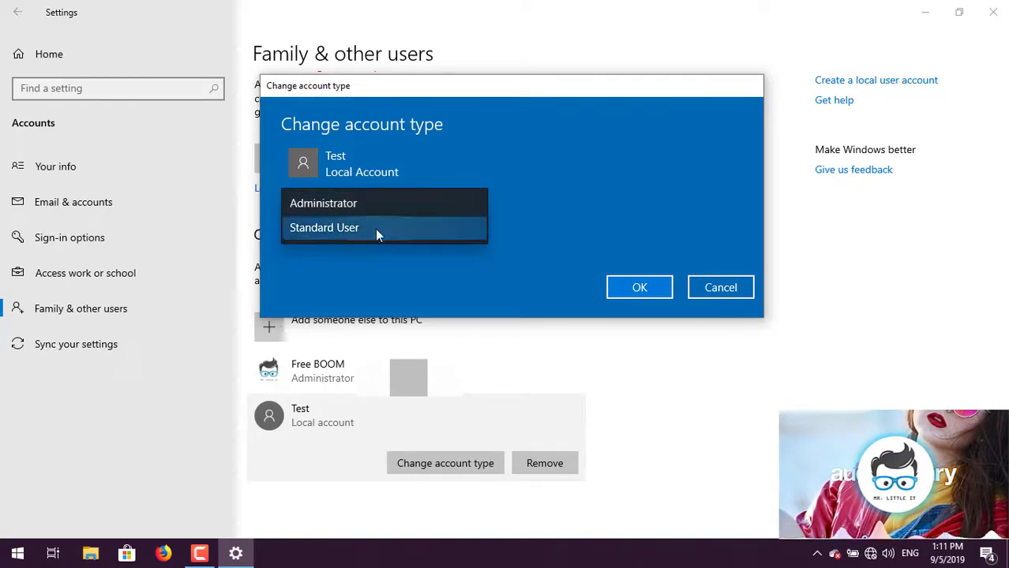
click(341, 203)
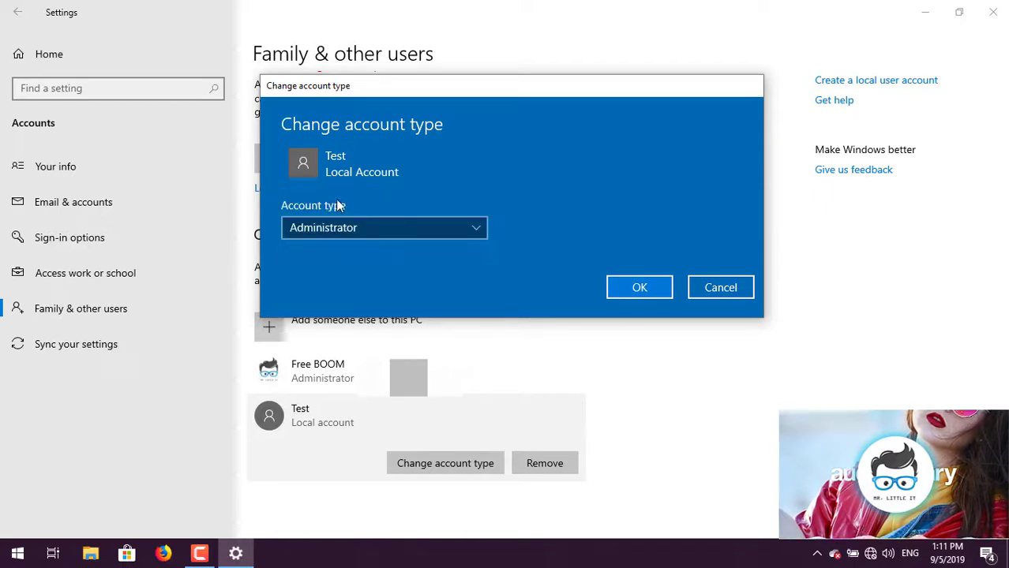
click(478, 228)
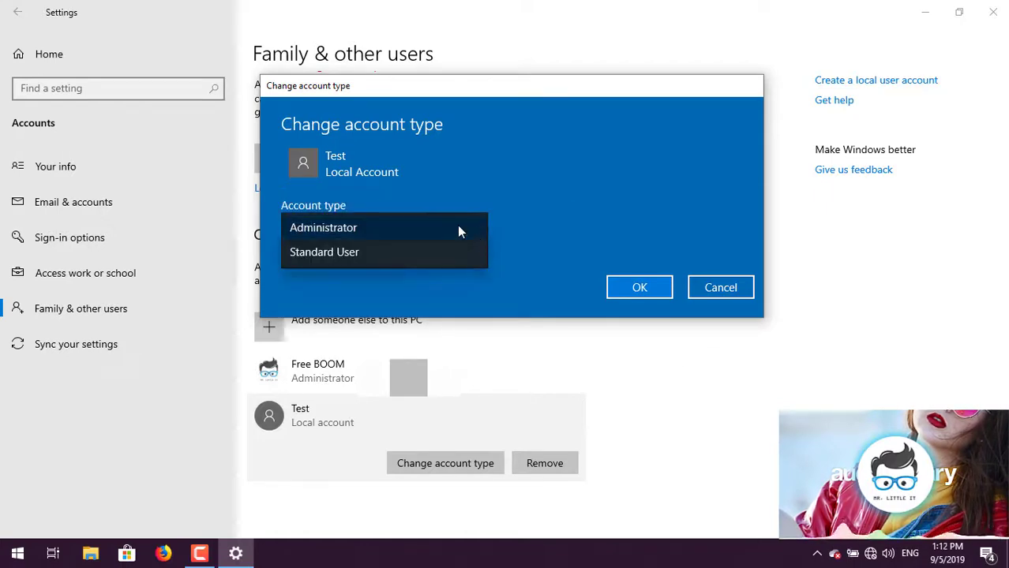
click(325, 253)
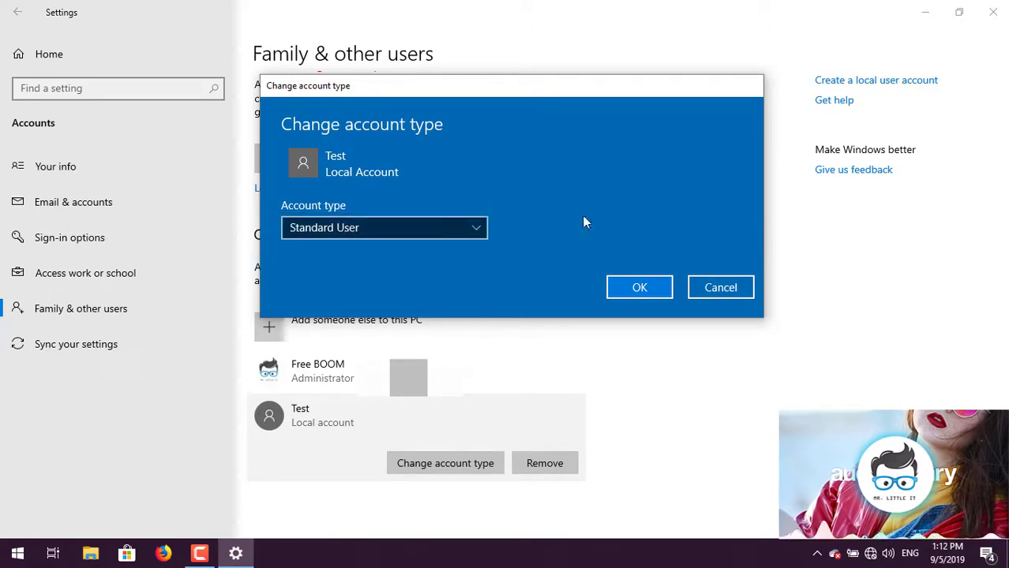
click(635, 288)
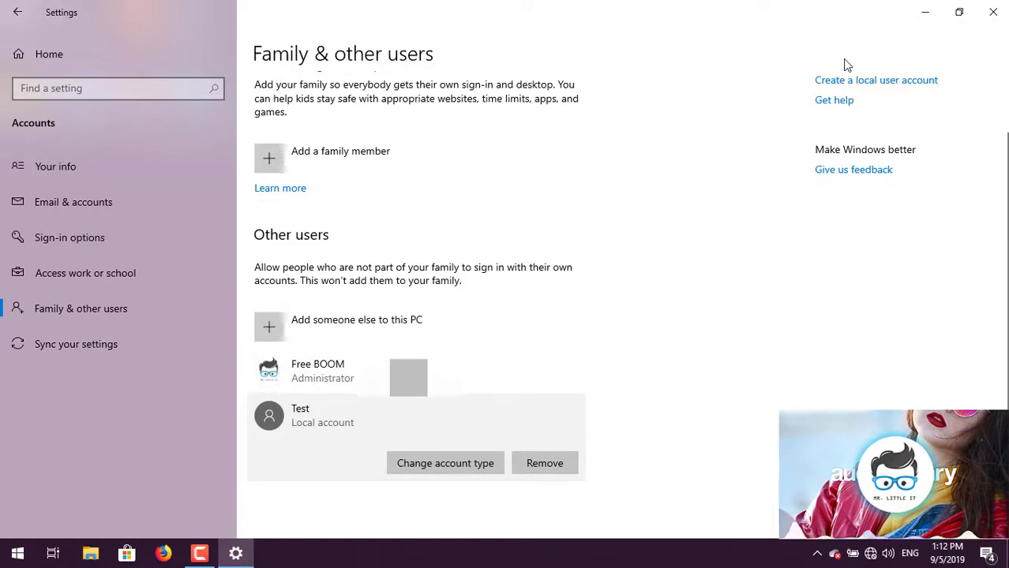
- Close the settings and switch to the Test user account
click(993, 16)
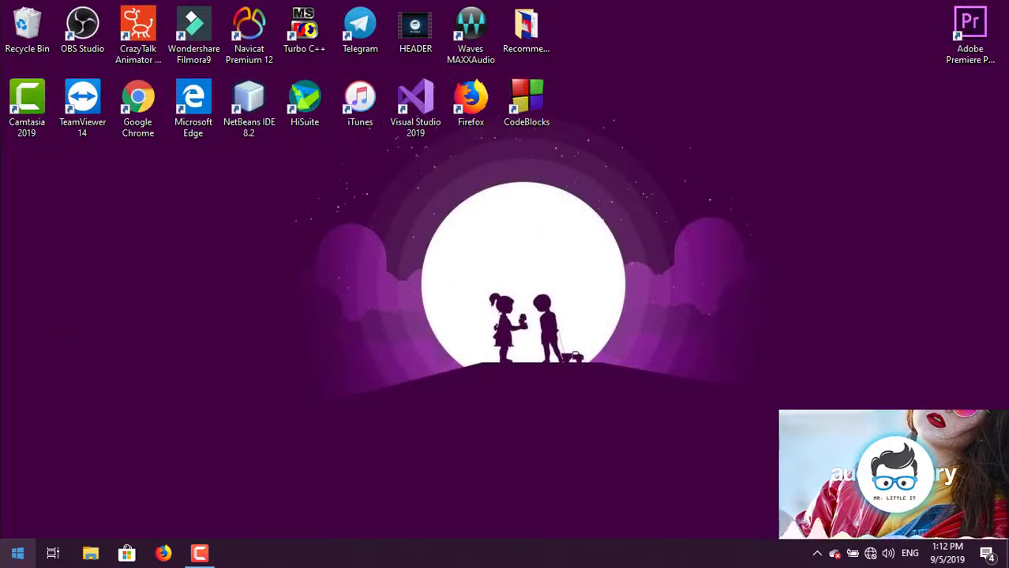
click(16, 555)
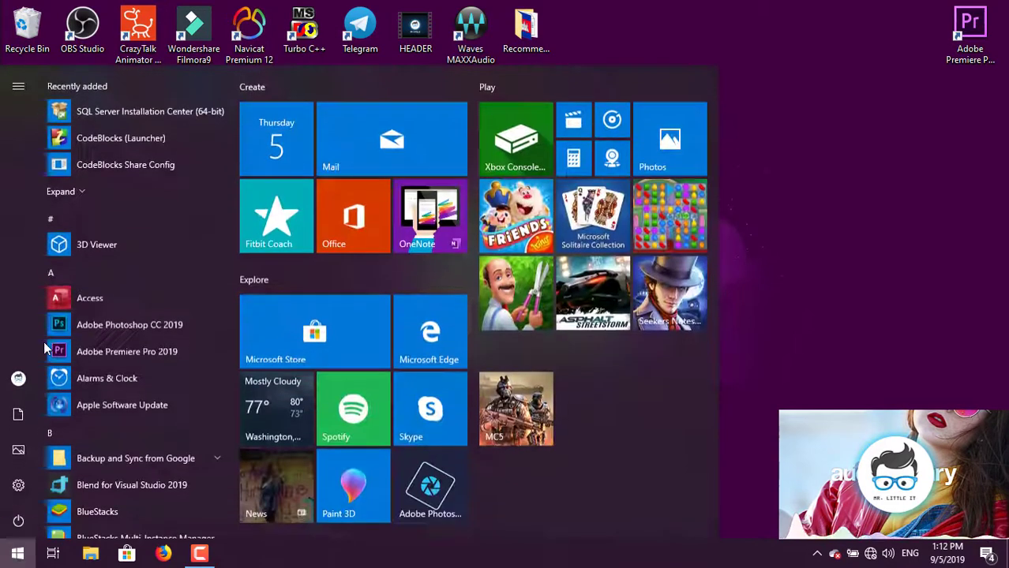
click(18, 379)
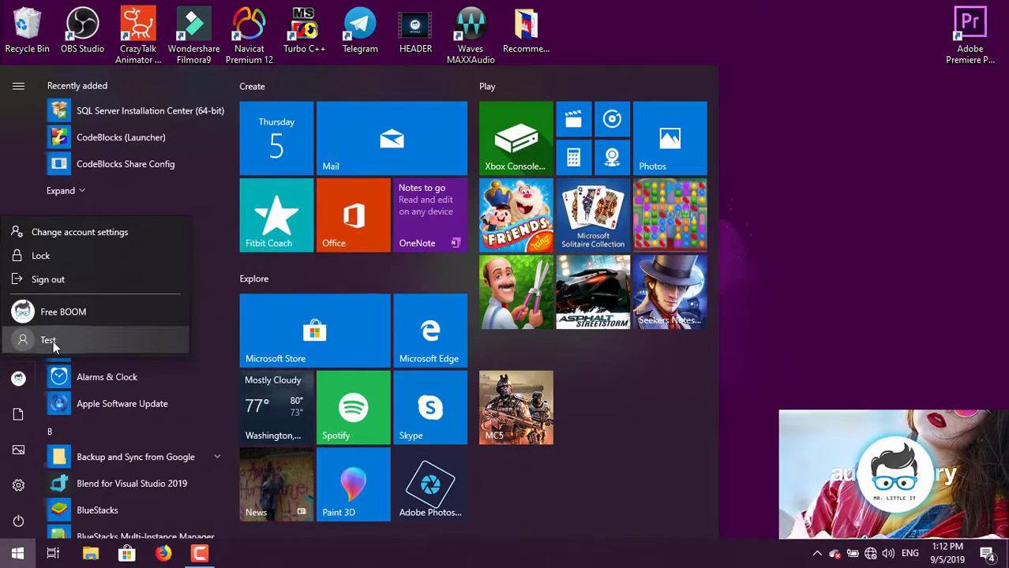
click(53, 341)
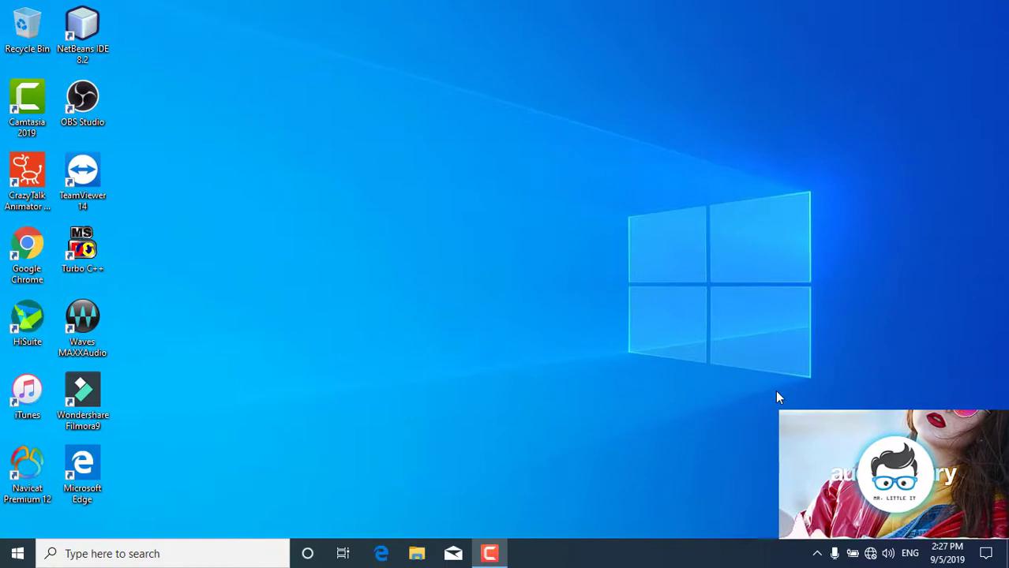
- Examine the Test account's Start menu and the program shortcuts on its desktop
click(18, 553)
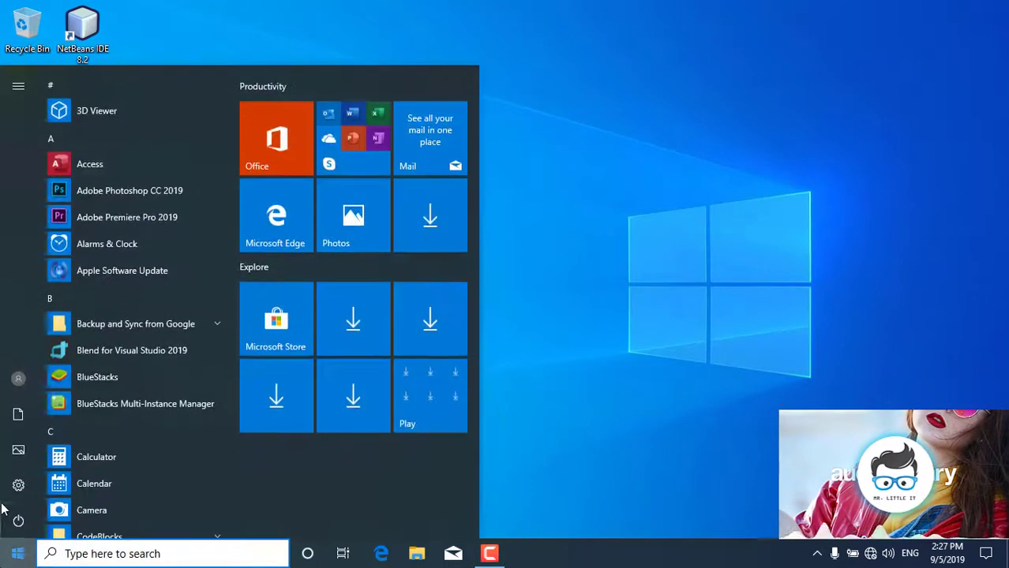
click(609, 313)
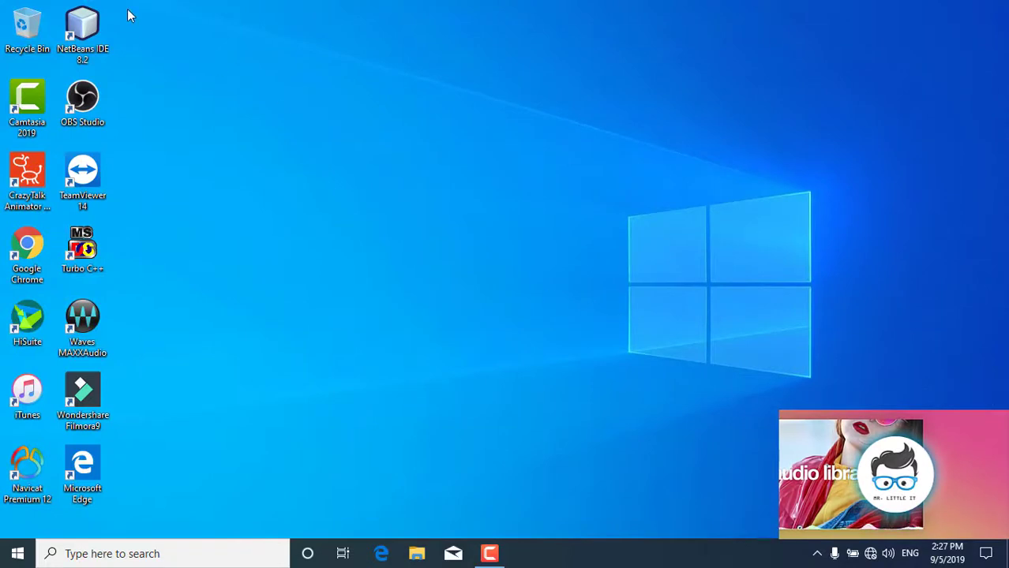
drag(127, 9, 24, 466)
click(235, 298)
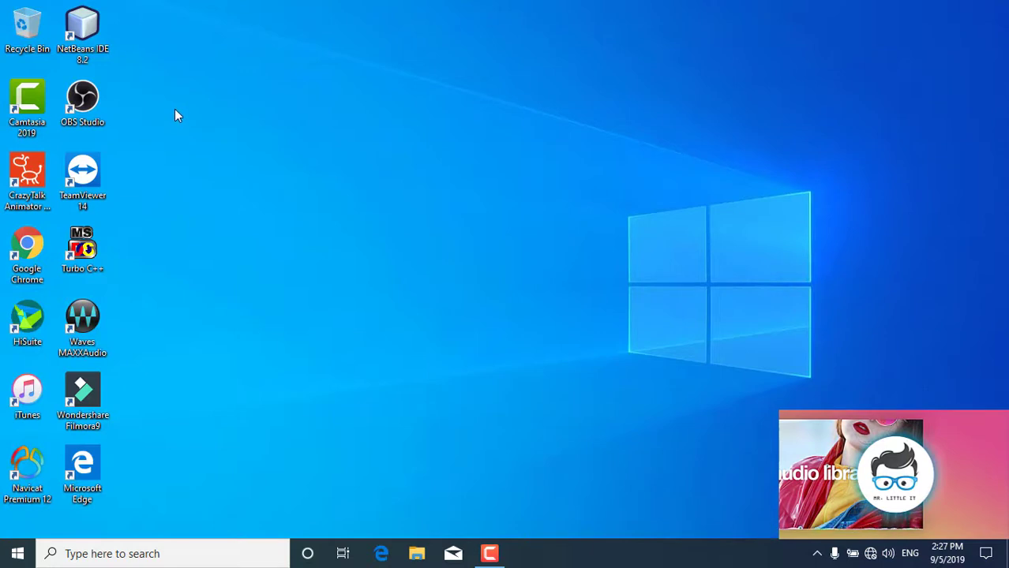
drag(172, 93, 19, 502)
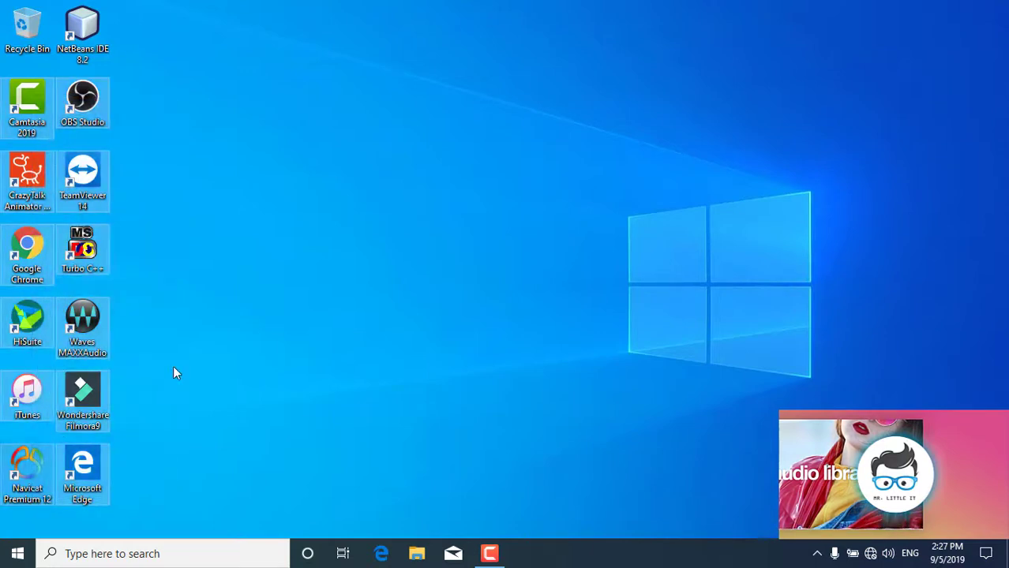
click(175, 373)
drag(135, 66, 9, 481)
click(247, 278)
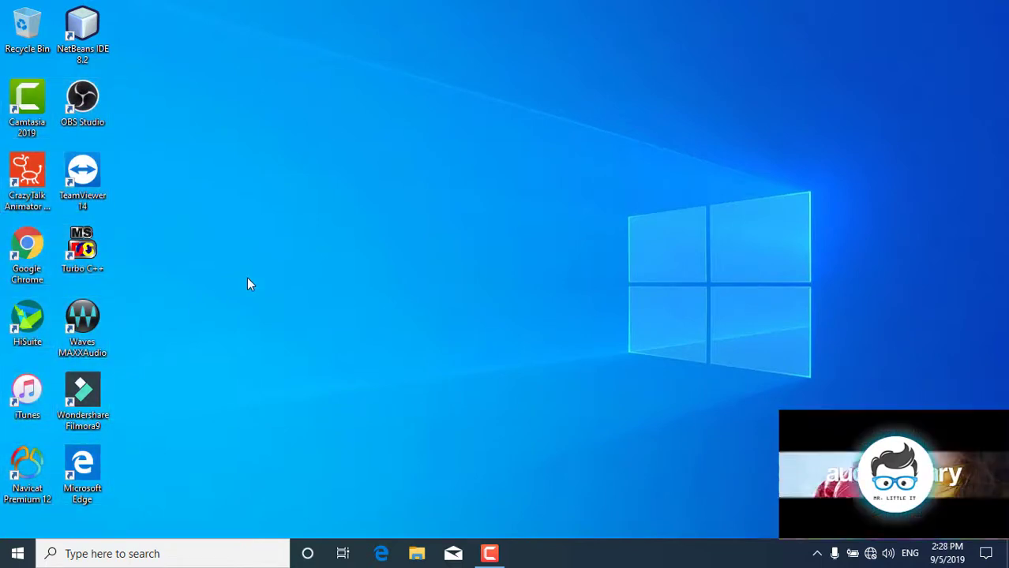
- Look through the Test account's Downloads, Documents, Pictures, Music and Videos folders in File Explorer
click(412, 555)
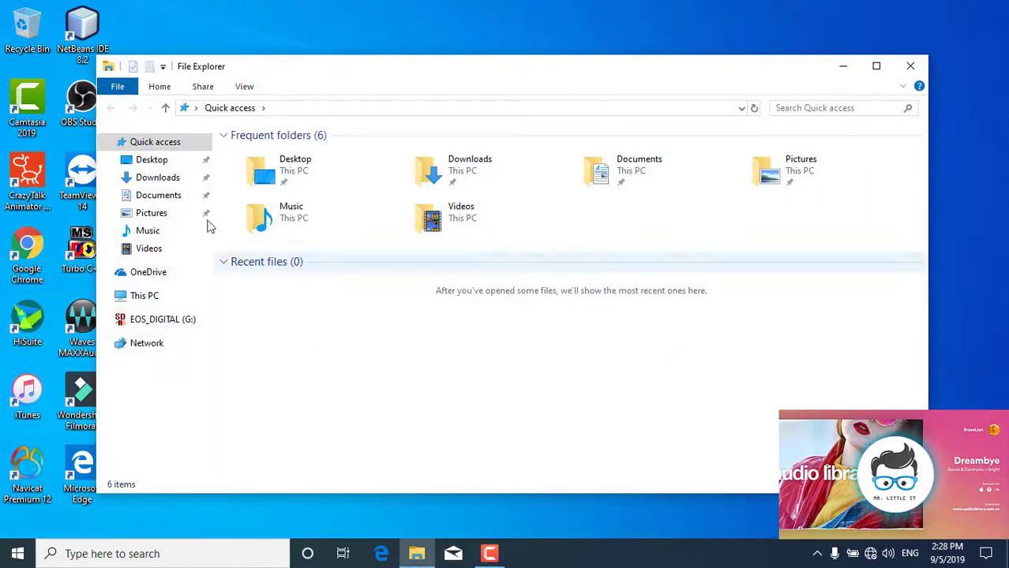
click(170, 184)
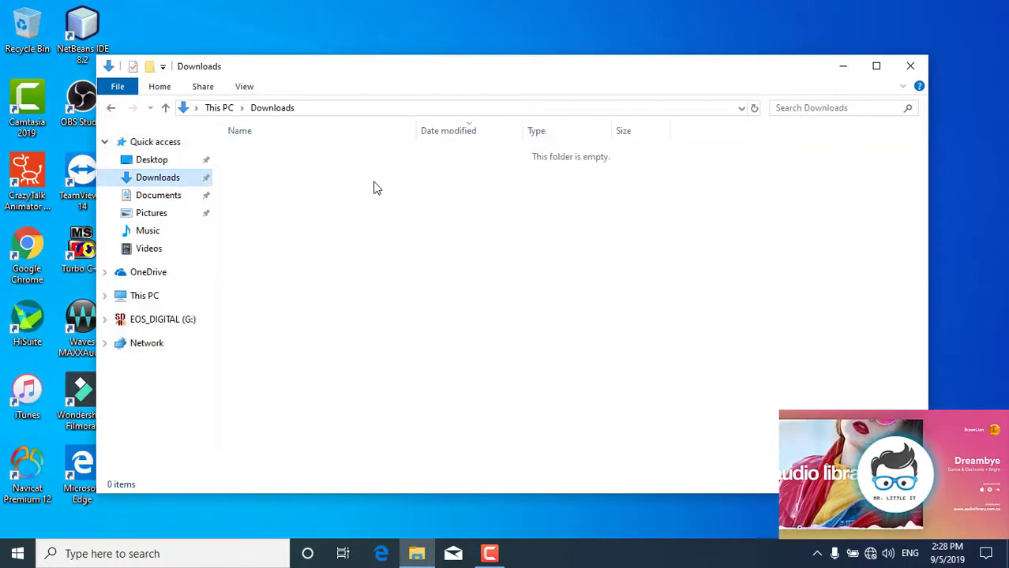
click(177, 197)
click(172, 220)
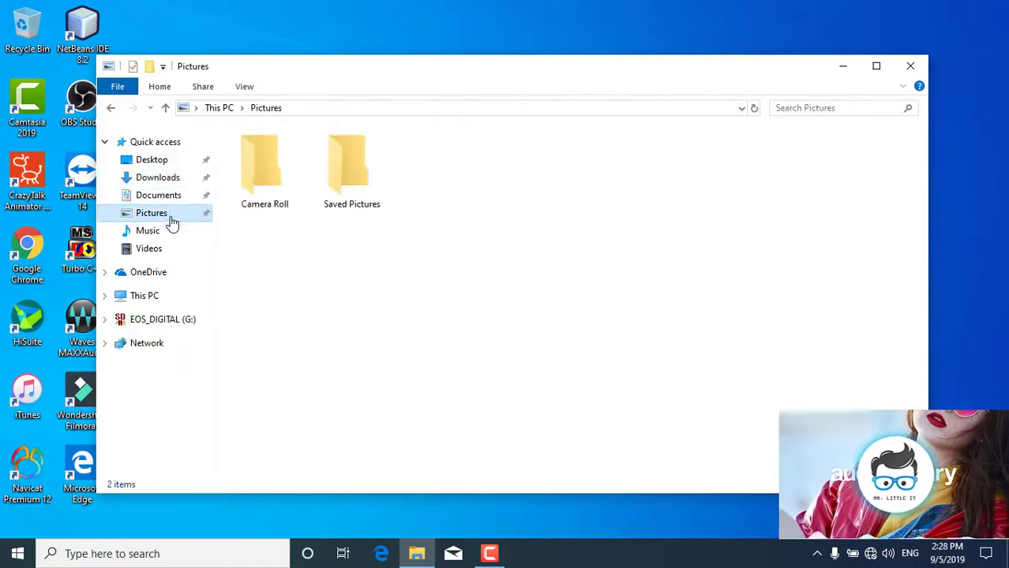
click(164, 234)
click(160, 253)
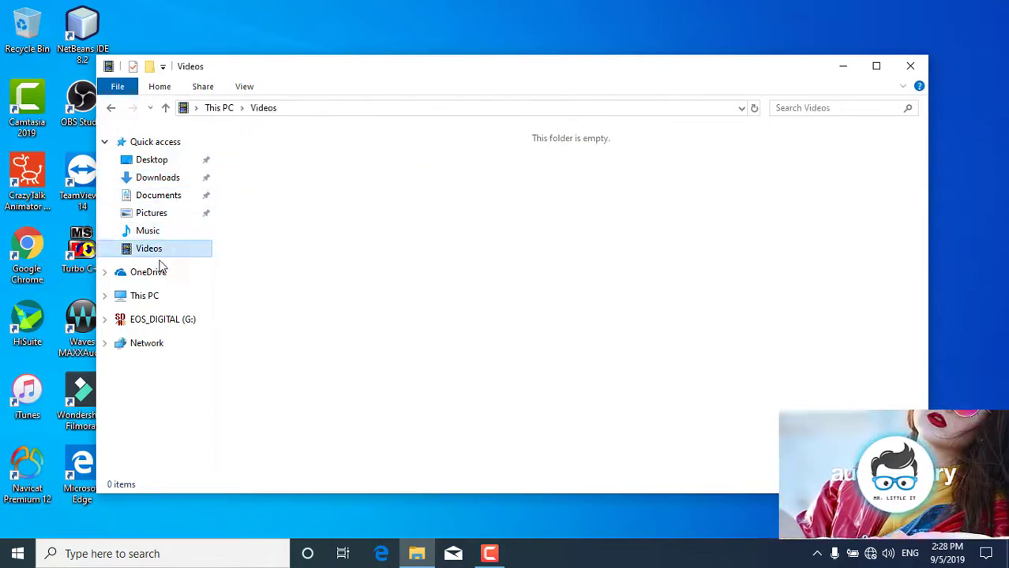
- Examine the contents of the D: drive as large icons, and close the File Explorer window
click(106, 296)
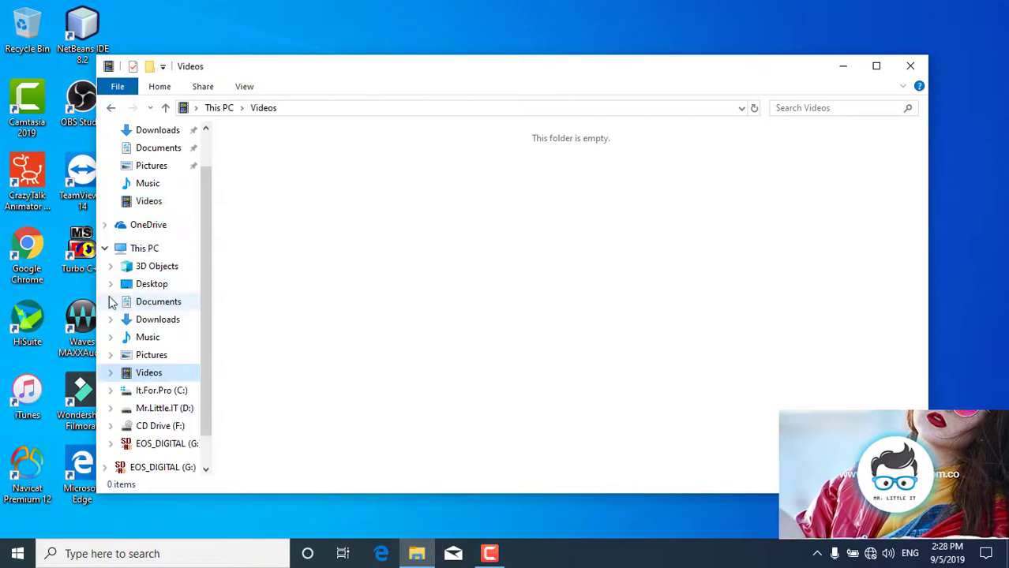
click(189, 412)
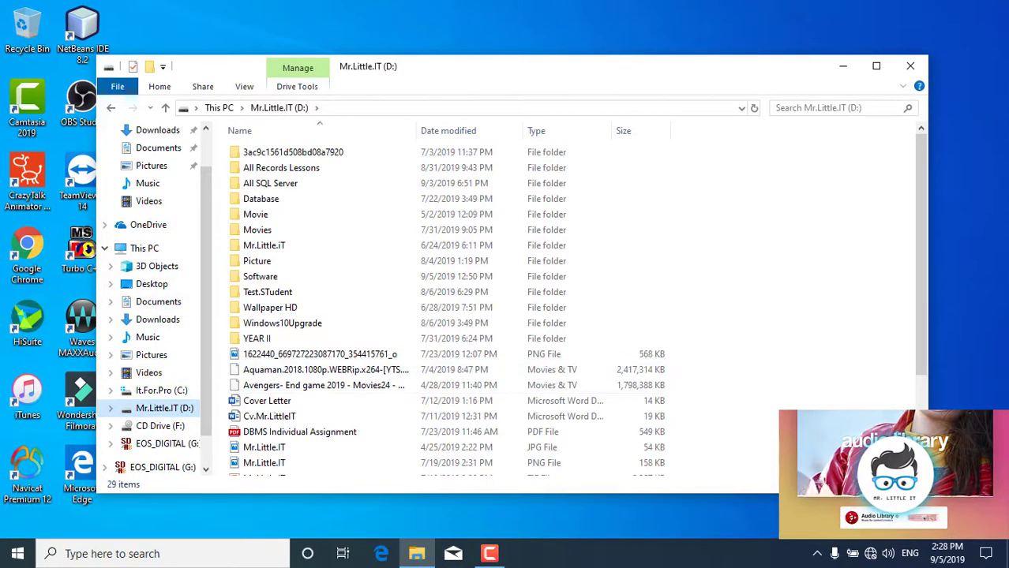
key(ctrl+shift+2)
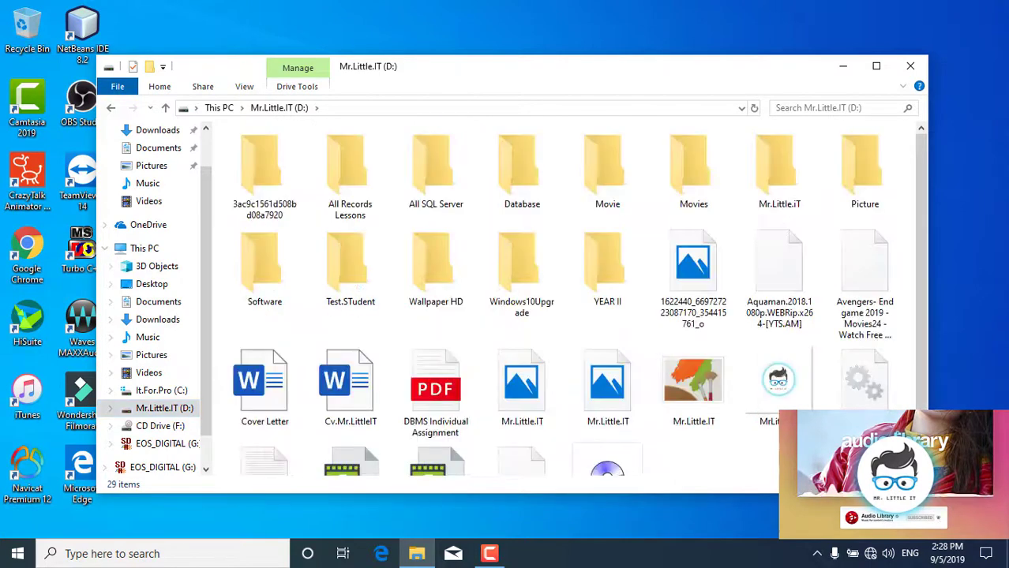
scroll(928, 284, down, 1)
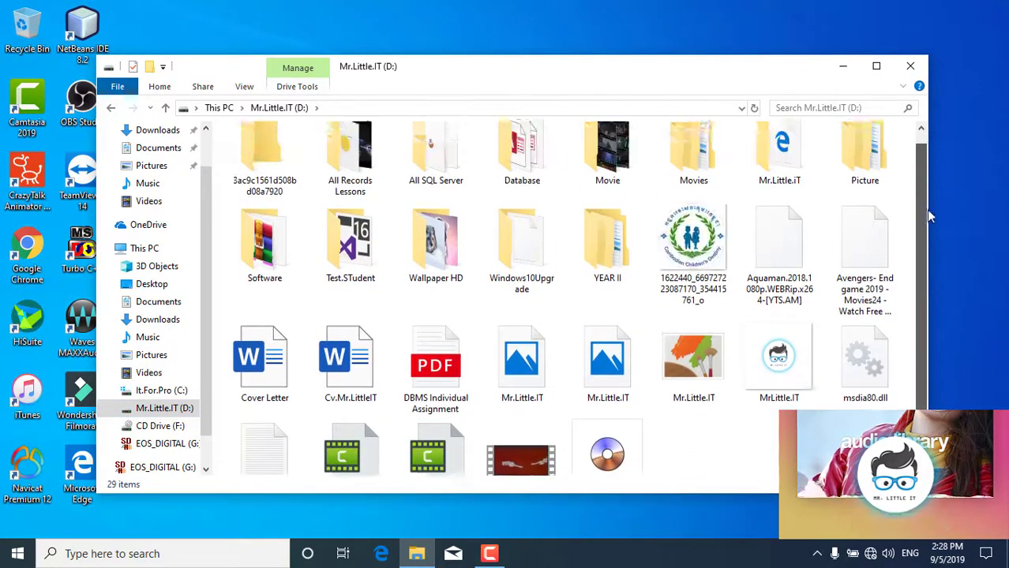
scroll(928, 215, up, 1)
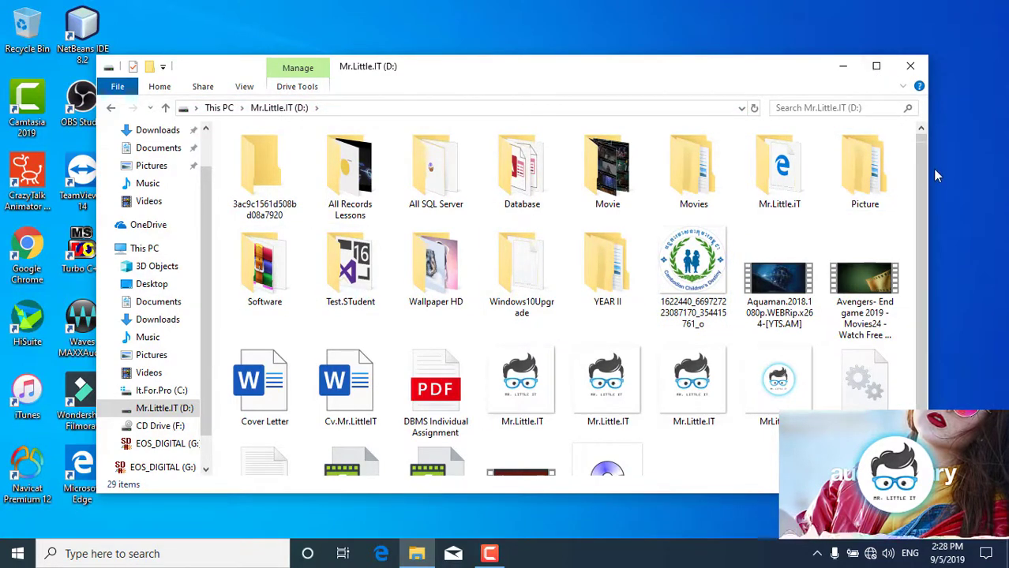
drag(924, 198, 919, 147)
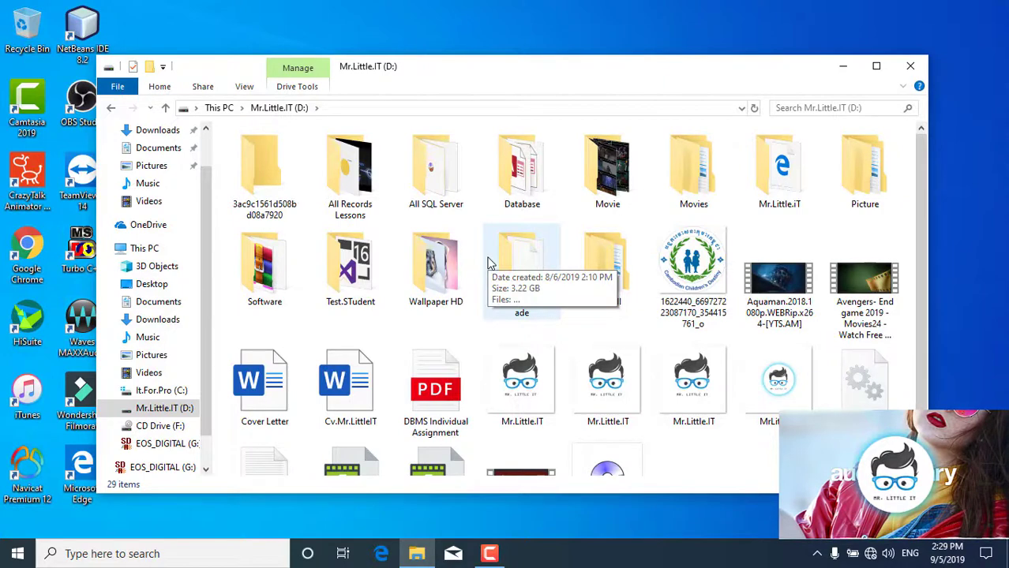
scroll(915, 305, down, 2)
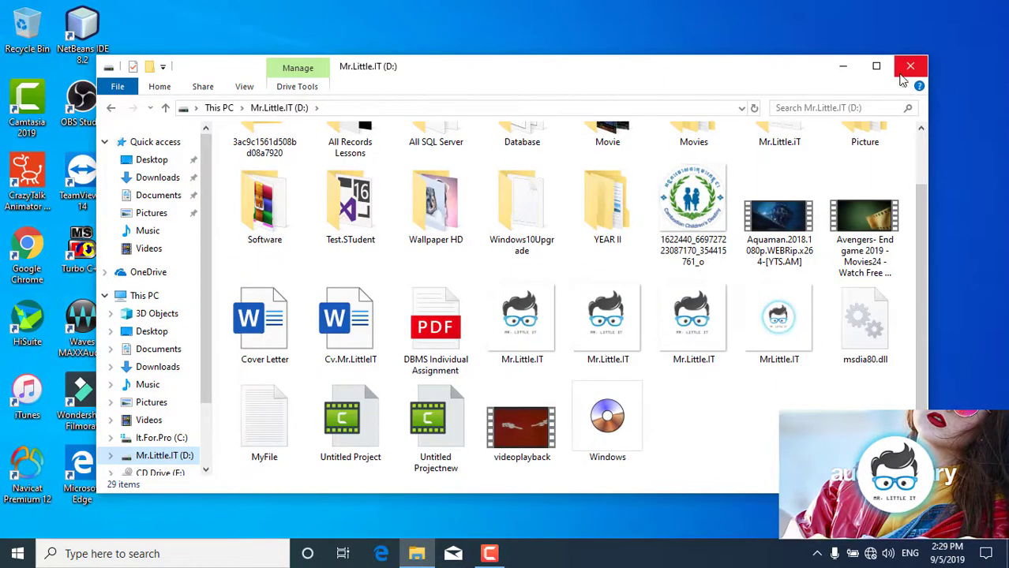
click(908, 67)
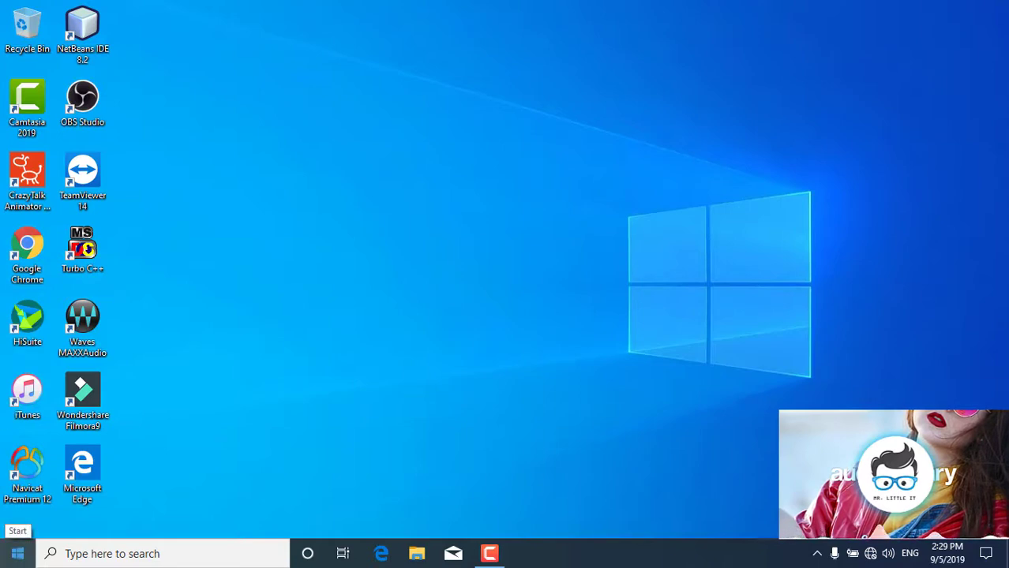
- Search for the Control Panel and open its list of programs that can be uninstalled
click(17, 554)
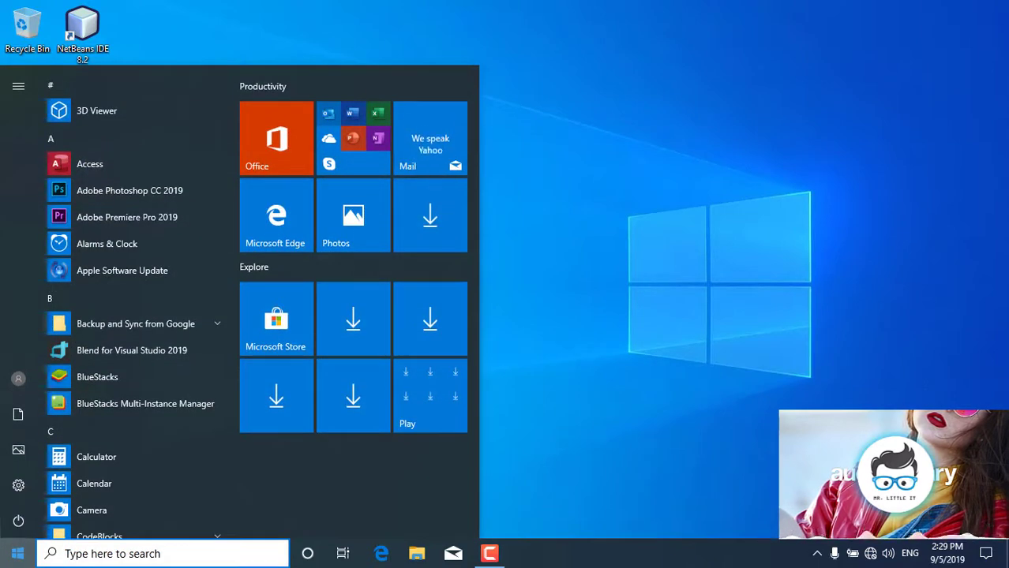
text(con)
text(trol)
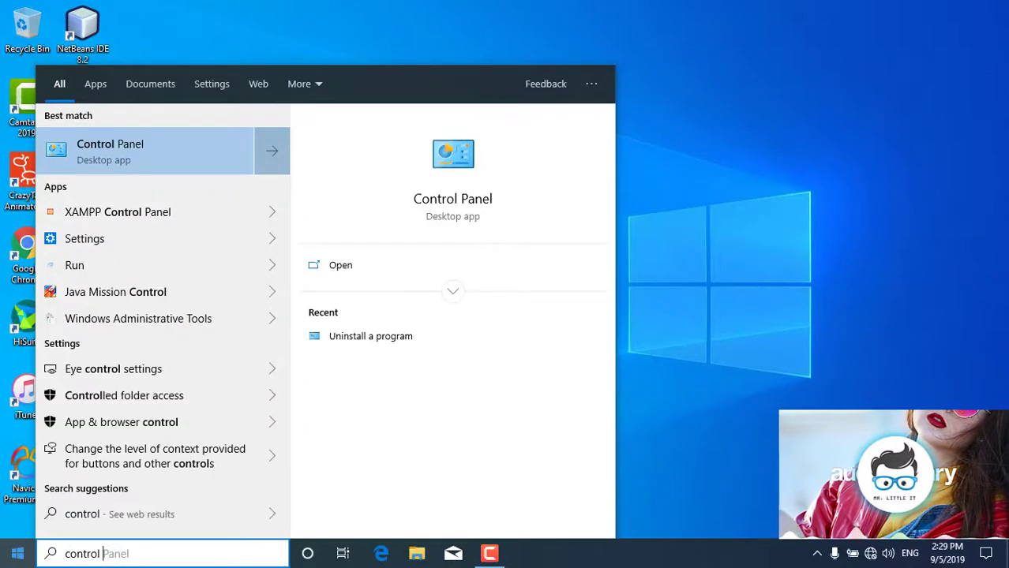
click(168, 167)
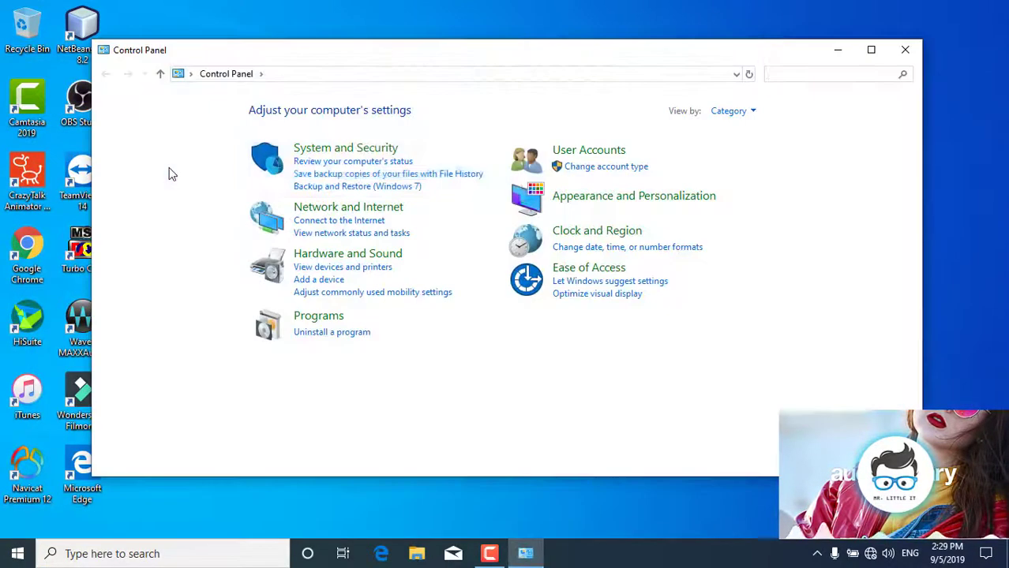
click(333, 333)
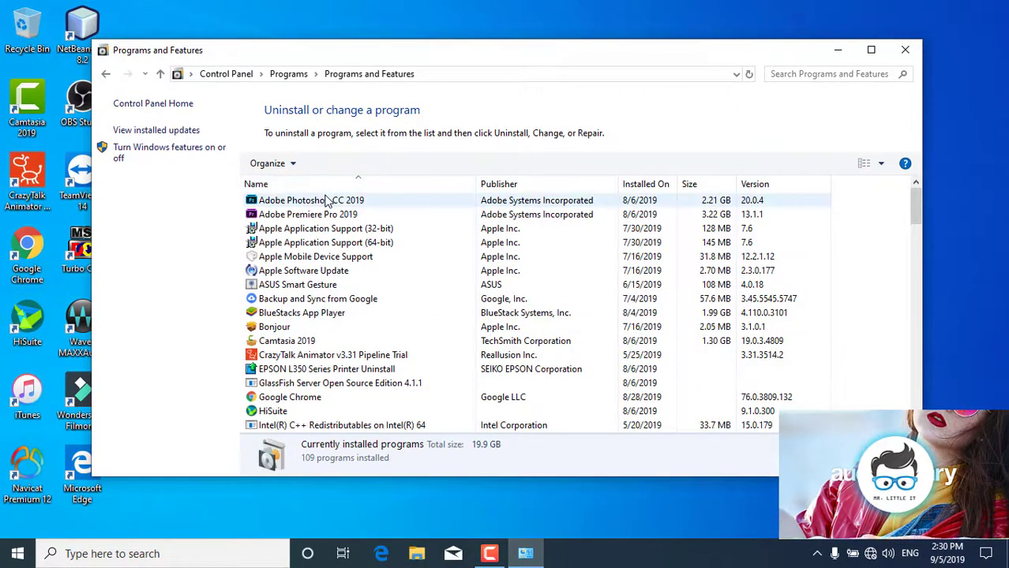
- Try to uninstall Adobe Photoshop CC 2019, cancel the operation and close Programs and Features
click(359, 205)
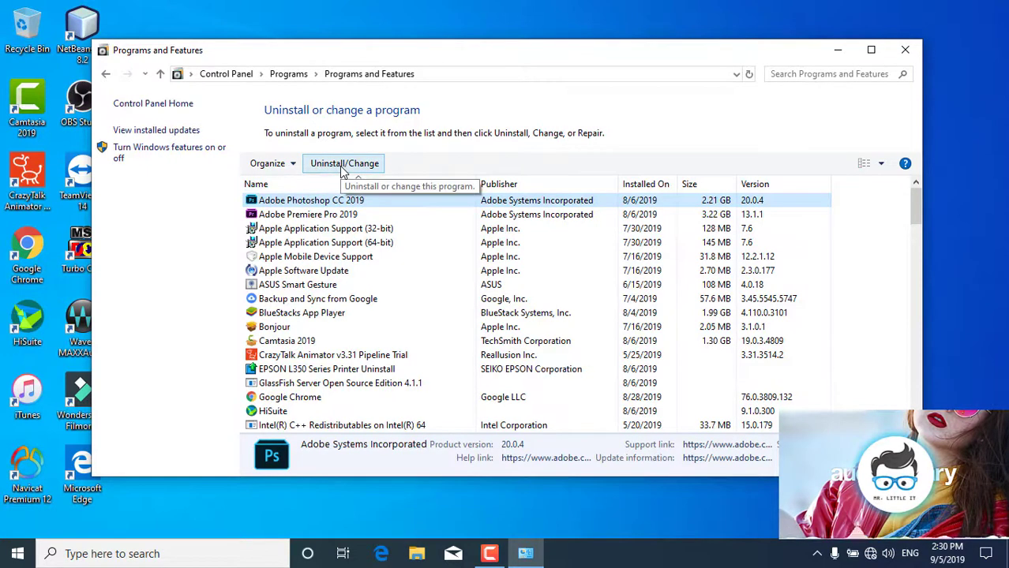
click(342, 168)
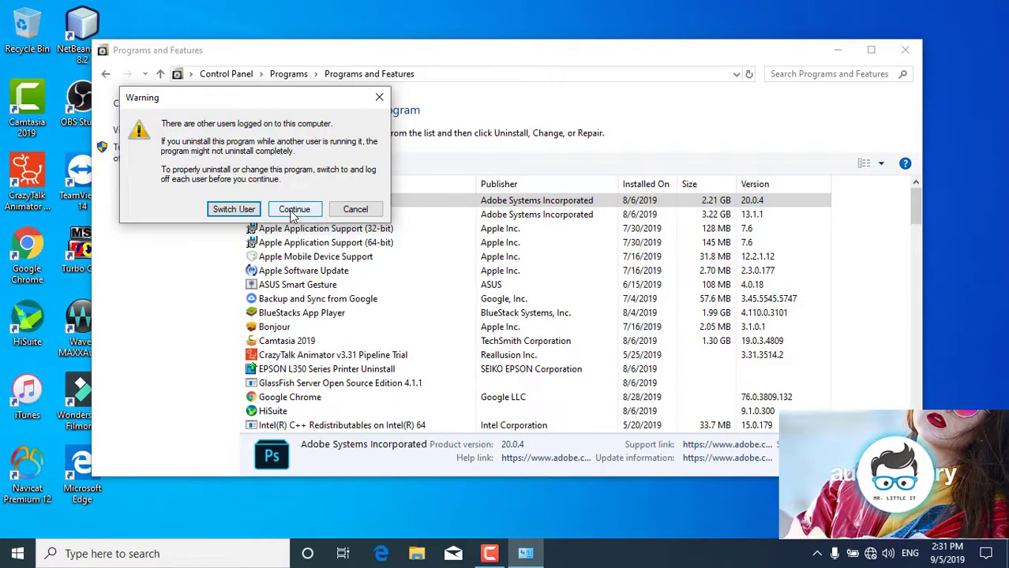
click(354, 209)
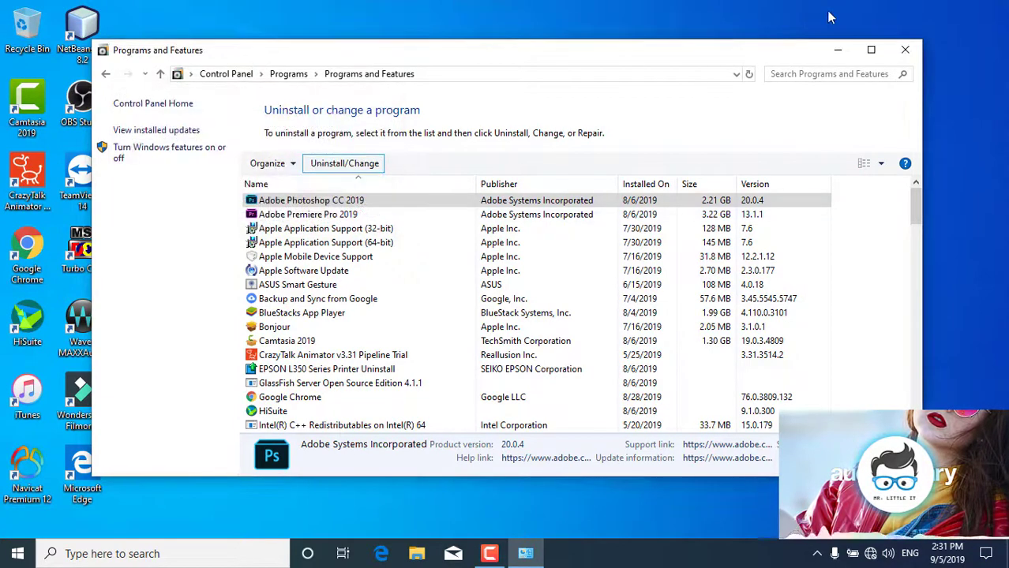
click(903, 51)
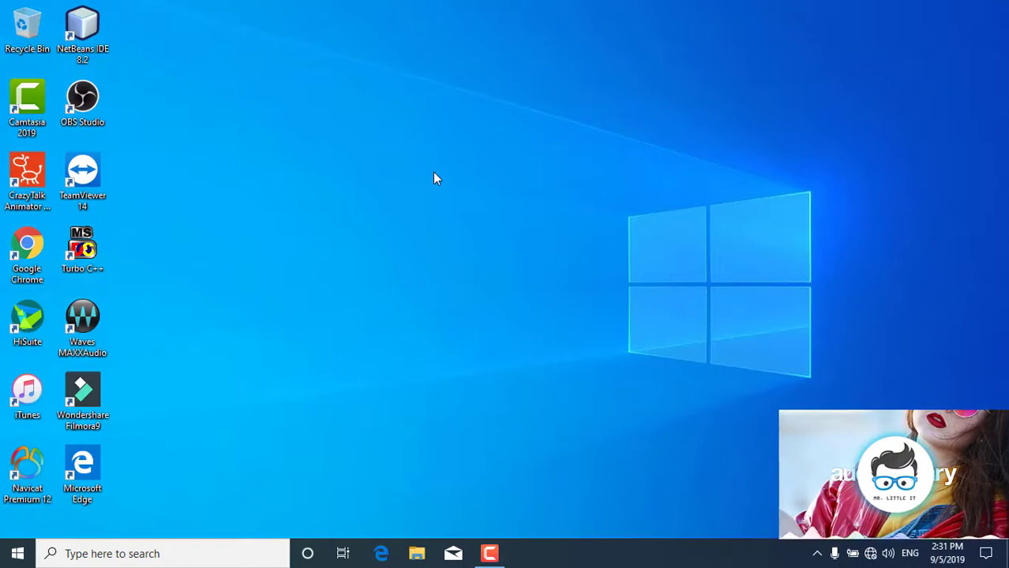
- Check the Test user's own account information and available account options in Windows Settings, and close Settings
click(17, 553)
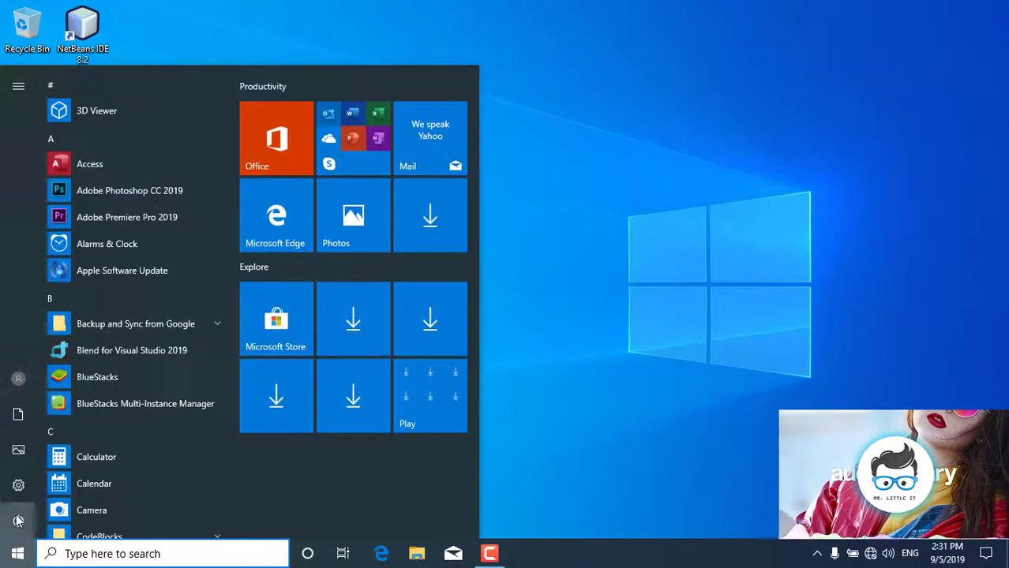
click(18, 494)
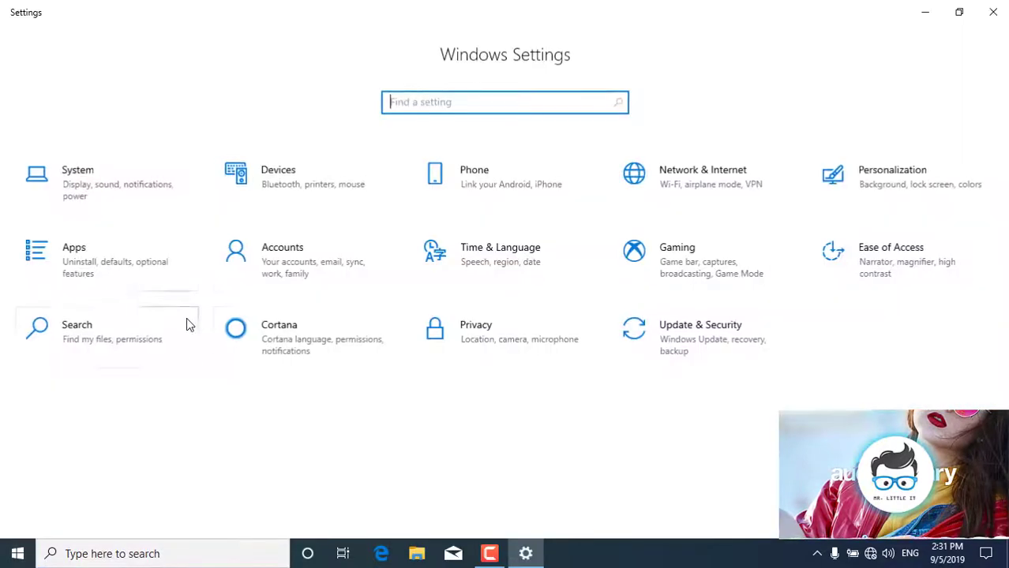
click(299, 263)
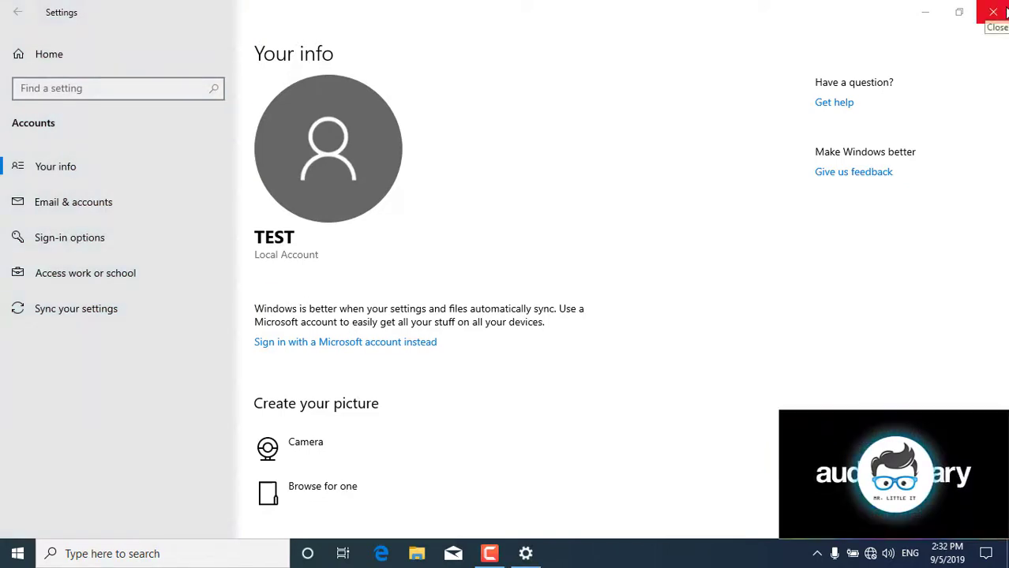
click(1005, 9)
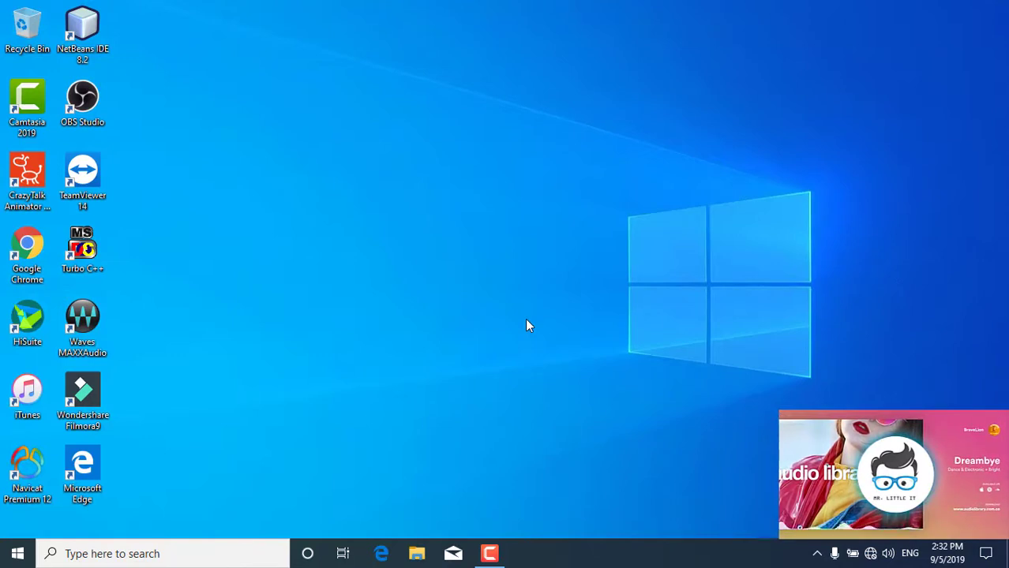
- Switch from the Test account back to the administrator account and refresh its desktop
click(18, 553)
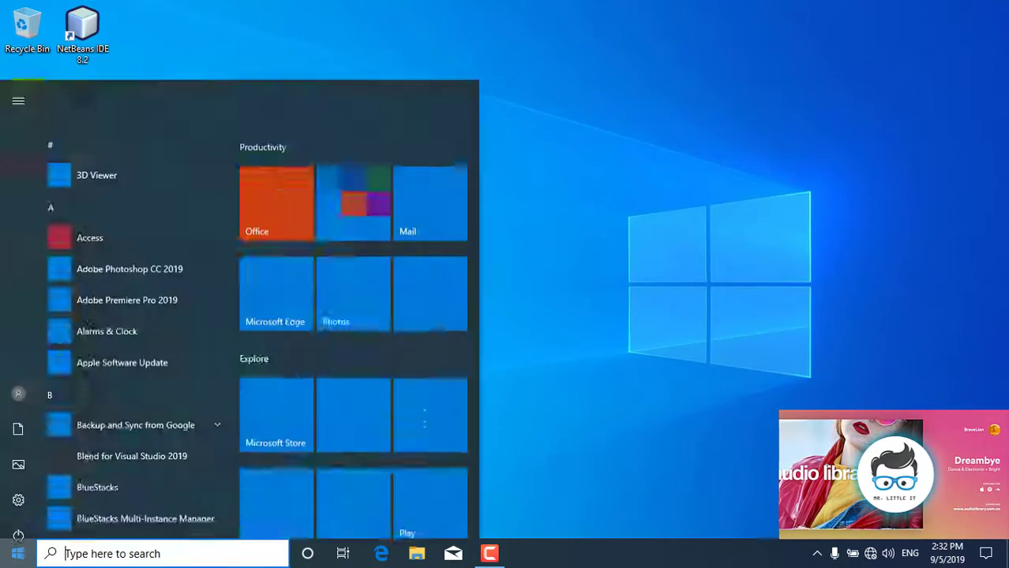
click(18, 382)
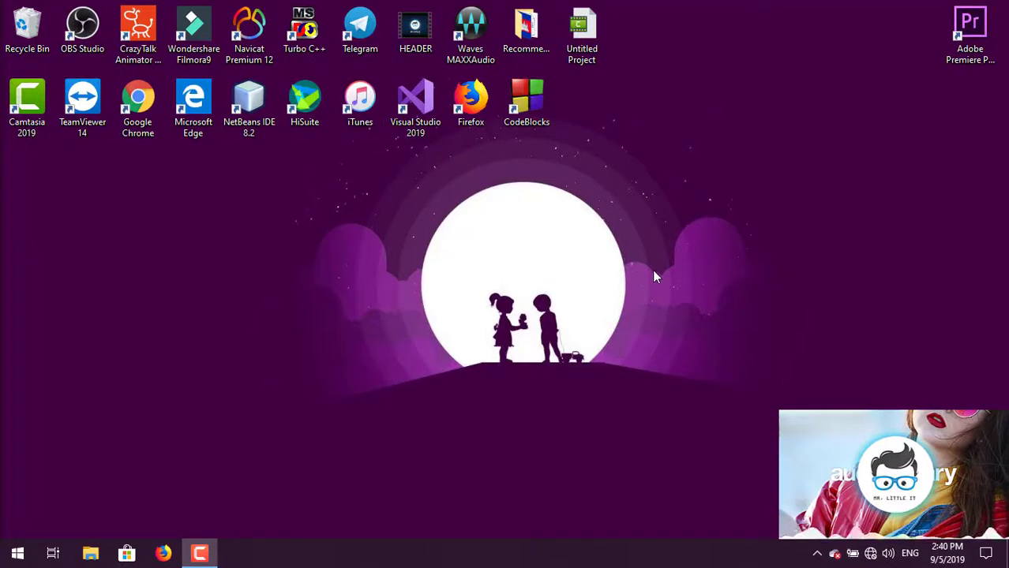
right_click(317, 233)
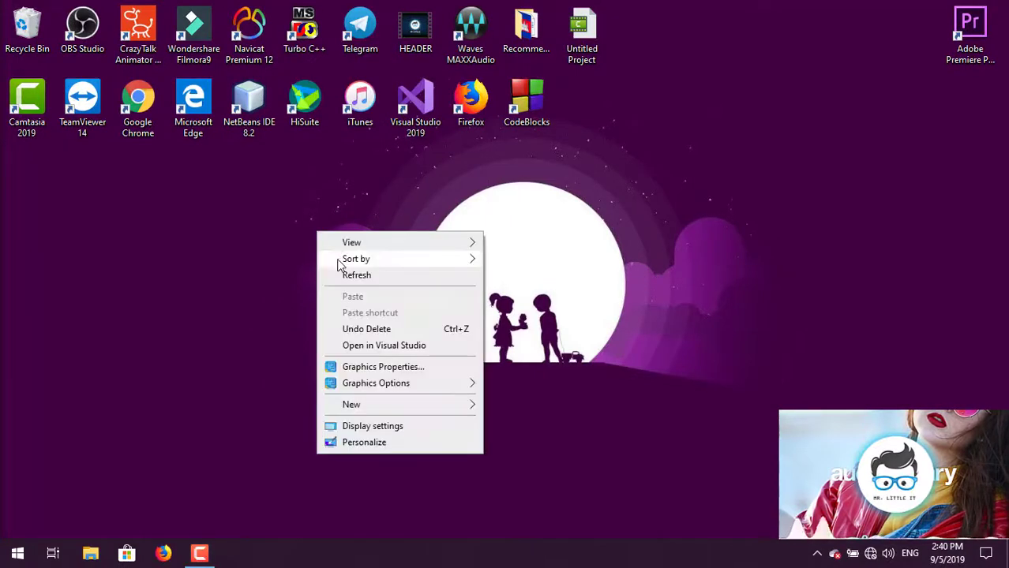
click(339, 273)
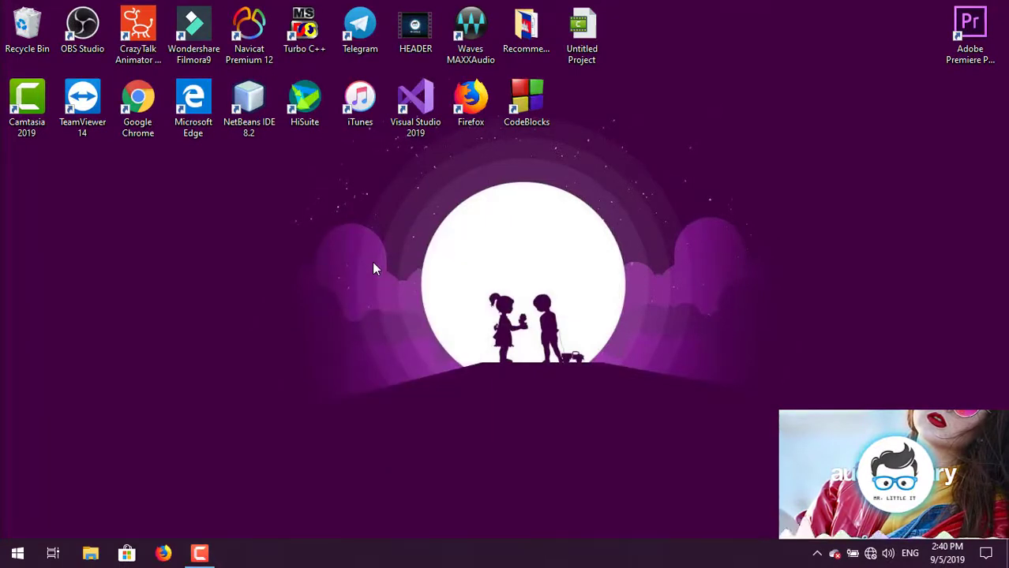
- Open the Family & other users page in the Windows account settings and select the Test account
click(28, 559)
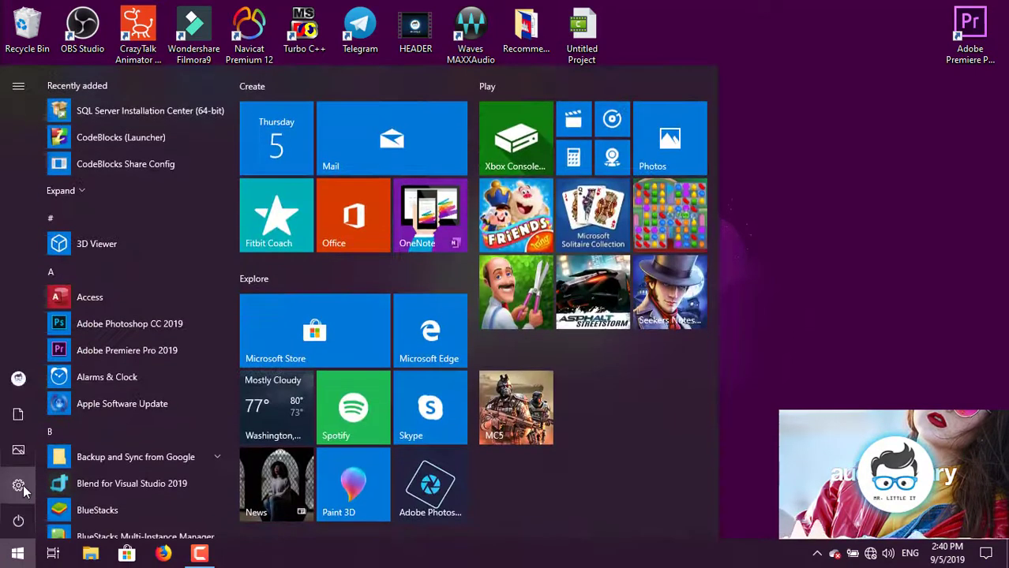
click(18, 484)
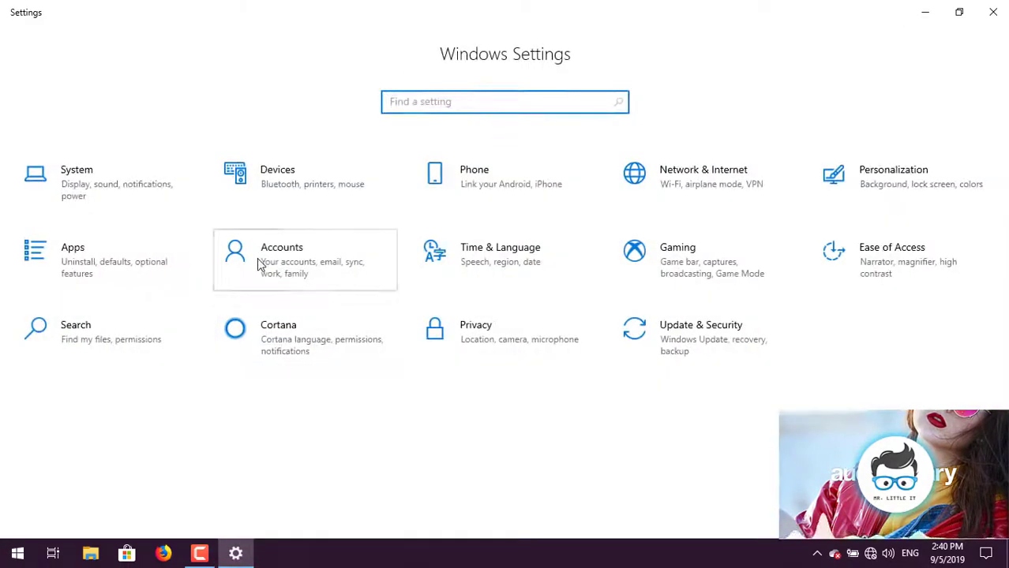
click(267, 263)
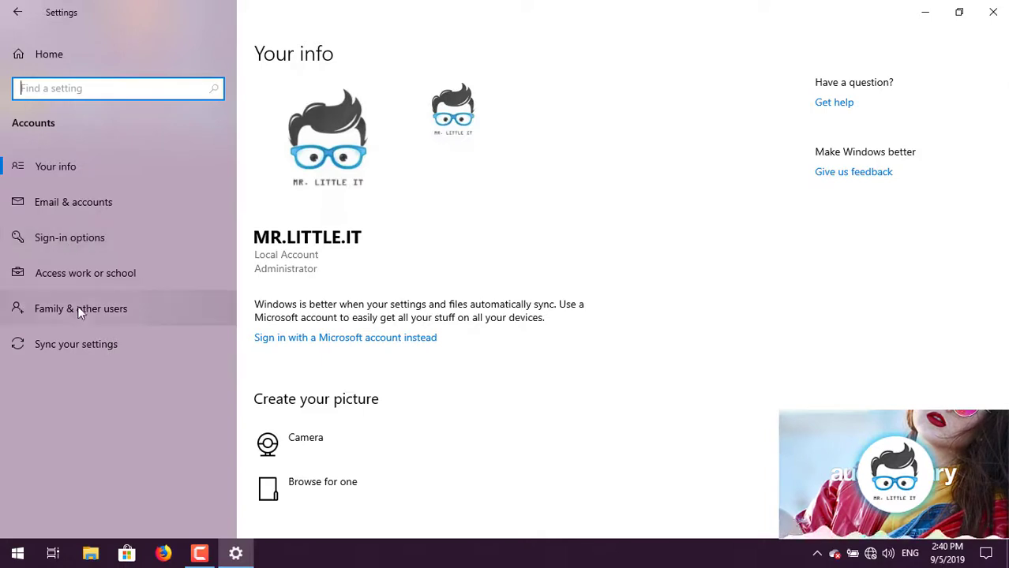
click(103, 314)
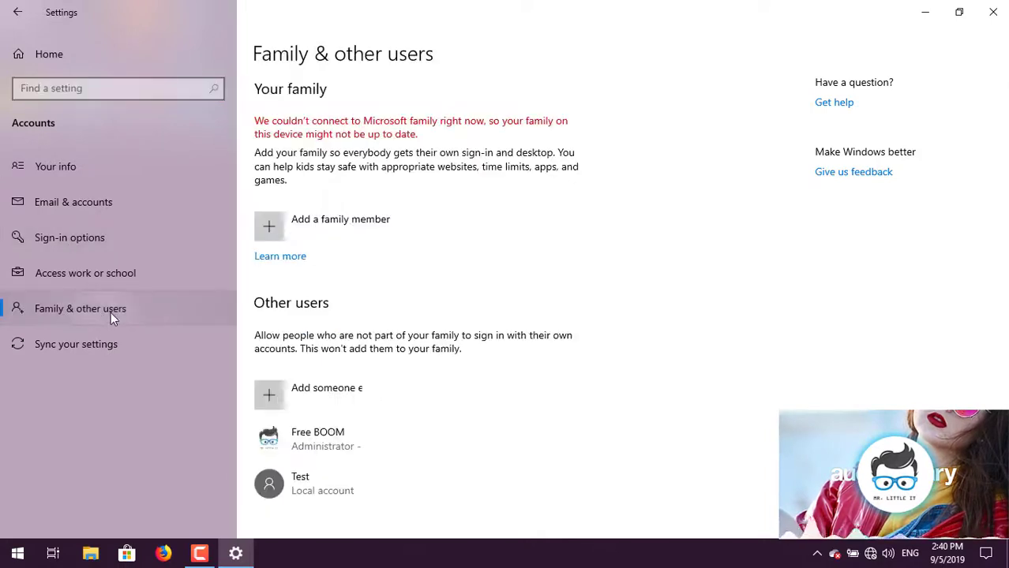
click(315, 490)
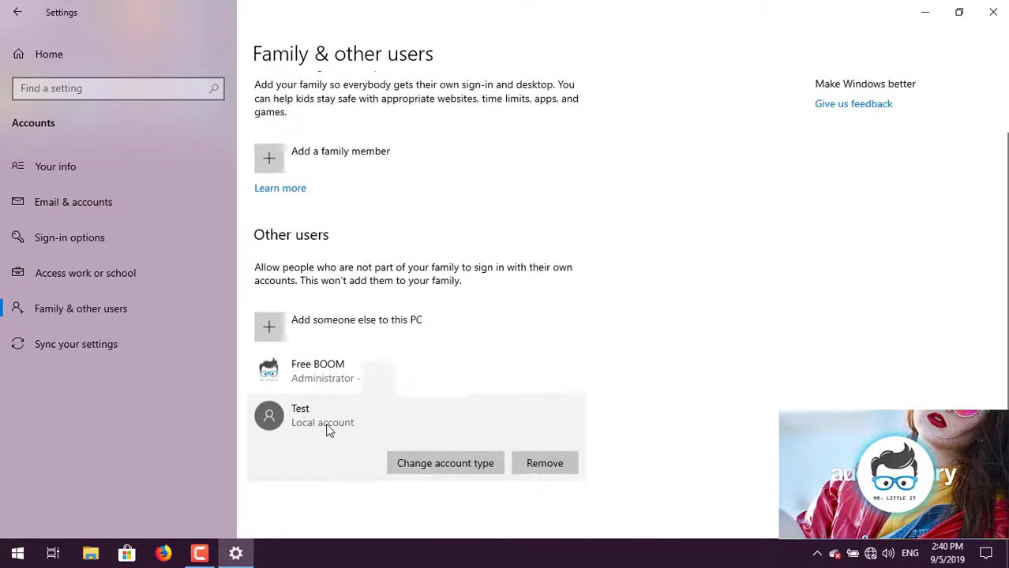
- Choose Administrator as the Test user's account type and cancel the change
click(442, 465)
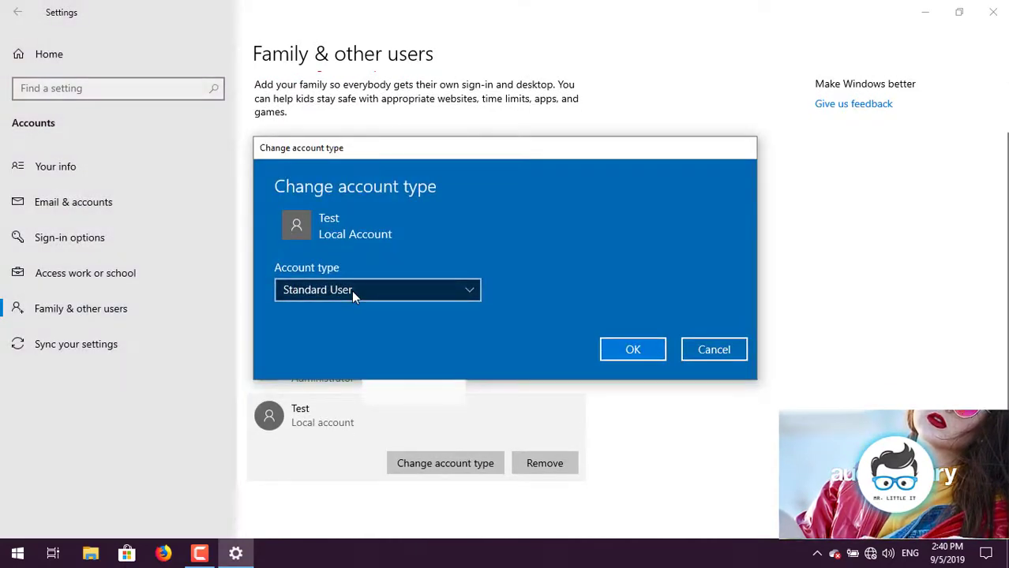
click(351, 289)
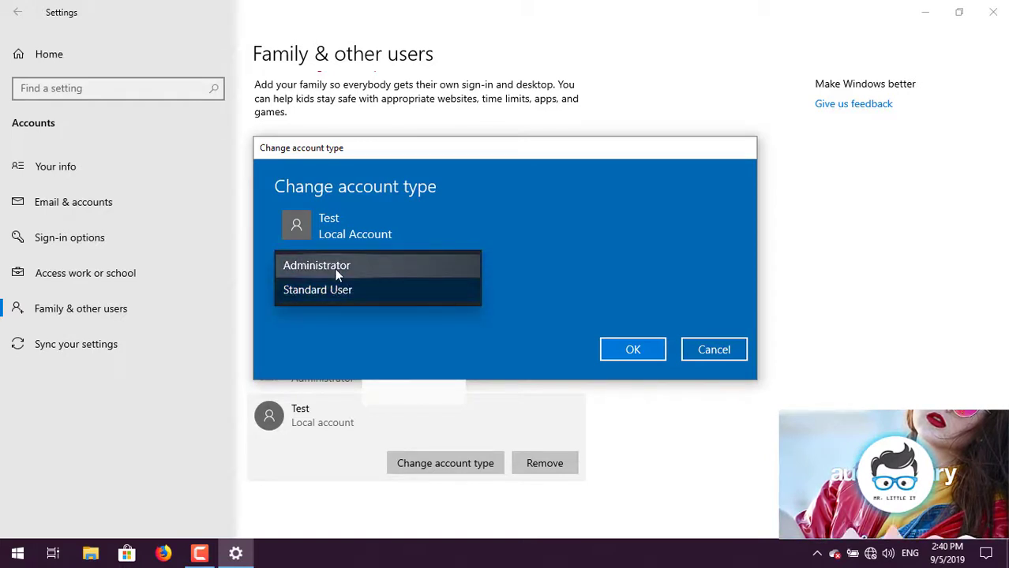
click(397, 265)
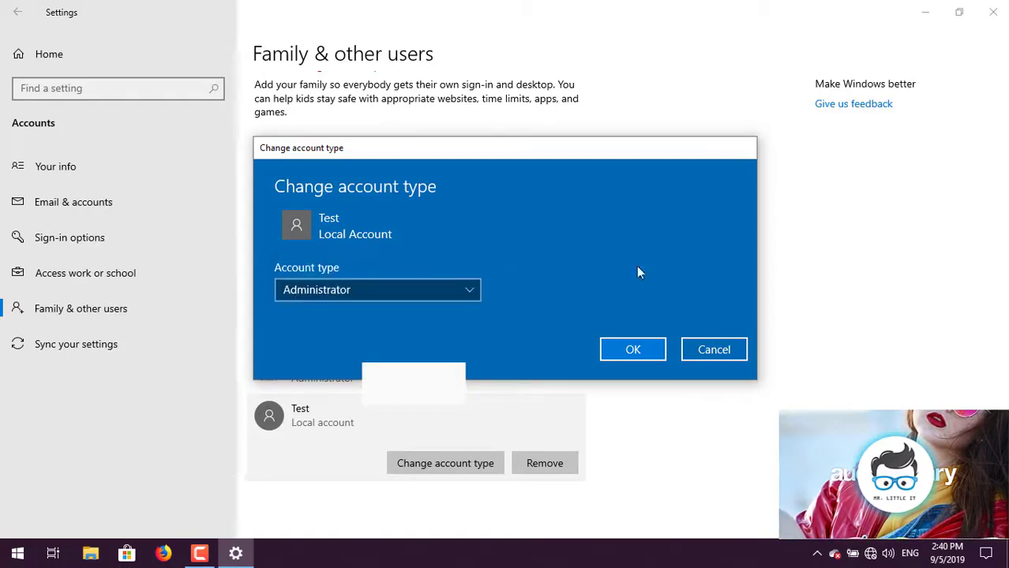
click(716, 352)
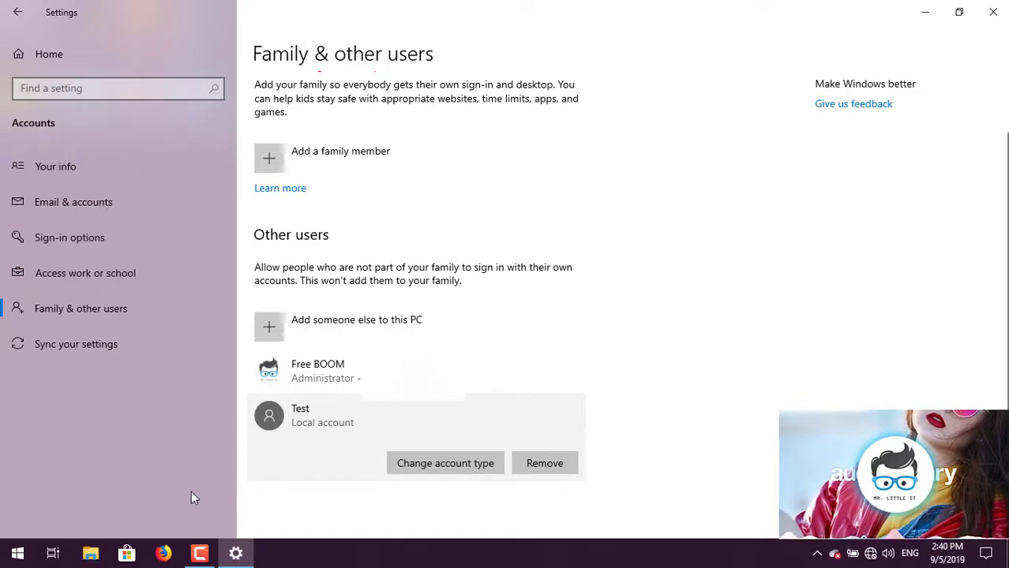
- Check which user accounts are available for switching, and return to the Family & other users settings
click(17, 553)
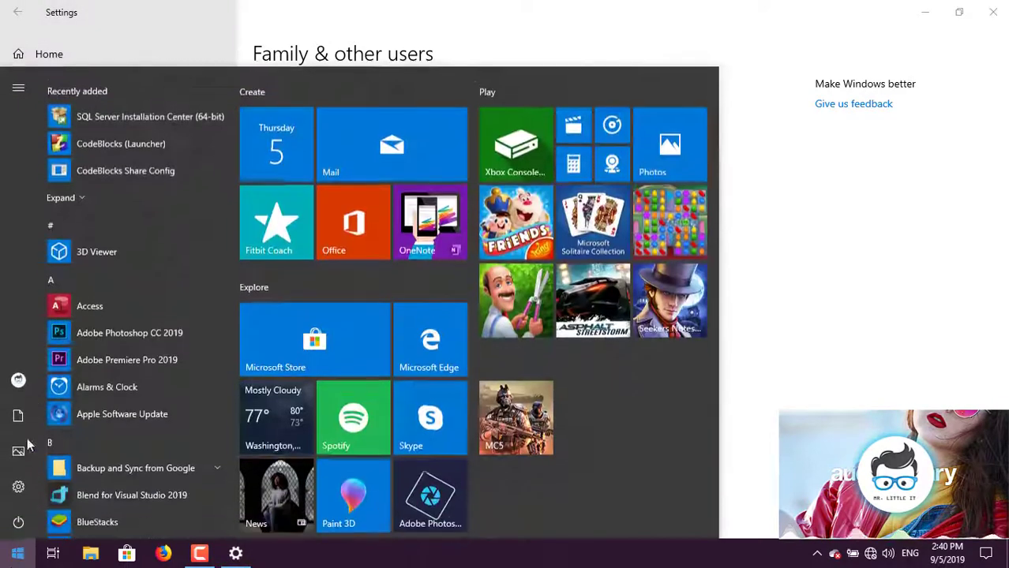
click(18, 380)
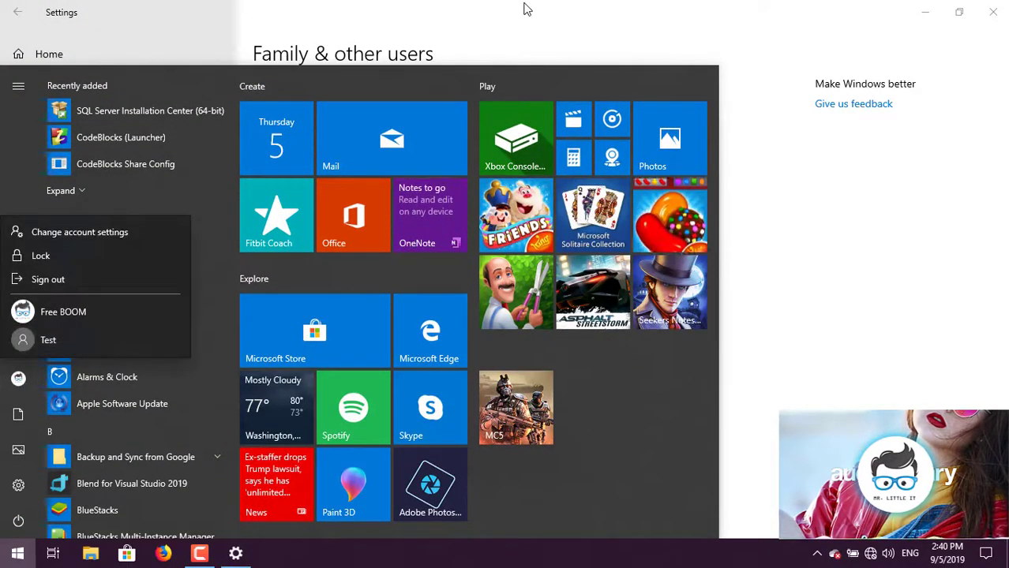
click(721, 41)
click(777, 158)
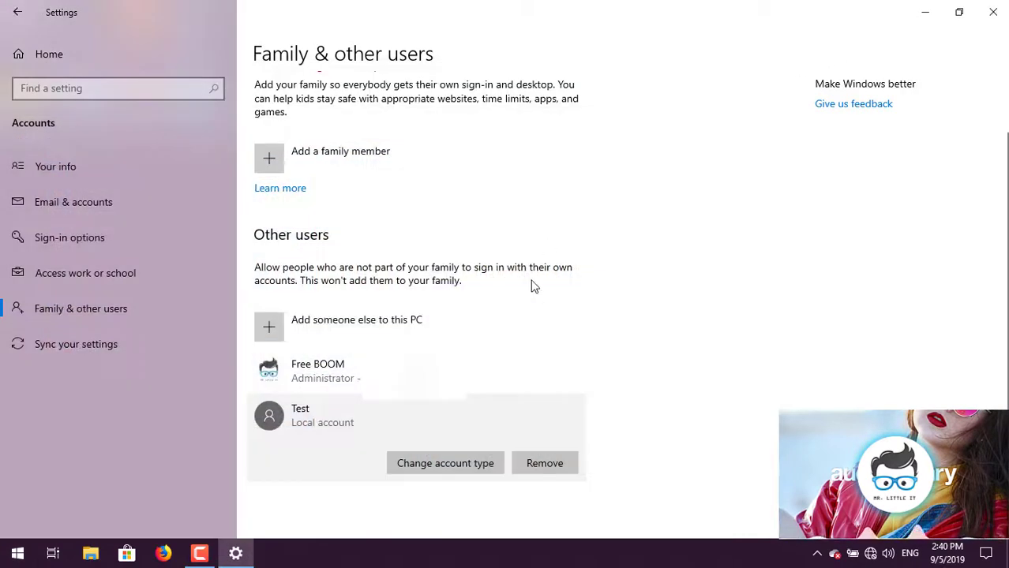
- Remove the Test account from the PC together with its data, and close Settings
click(548, 467)
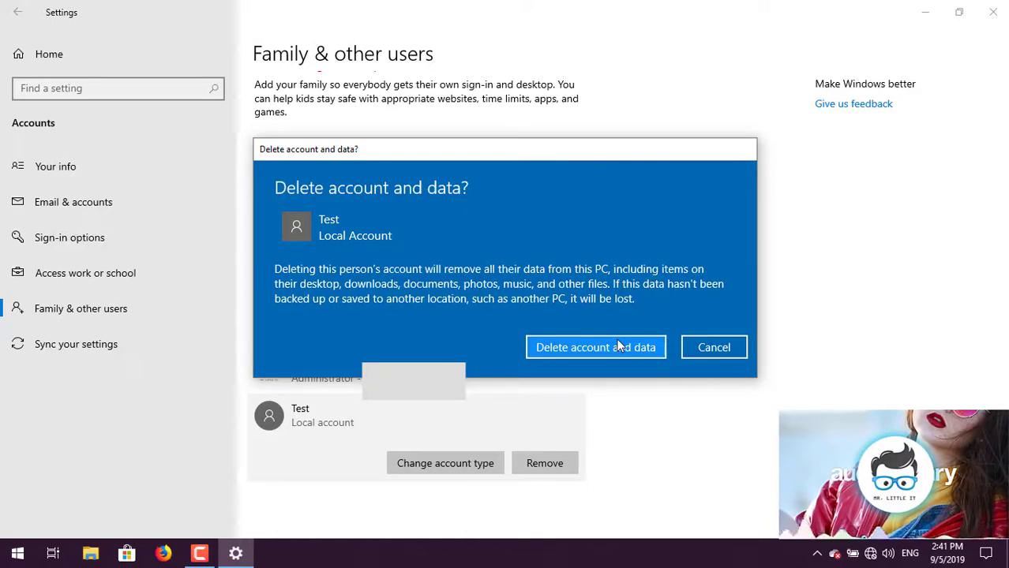
click(575, 352)
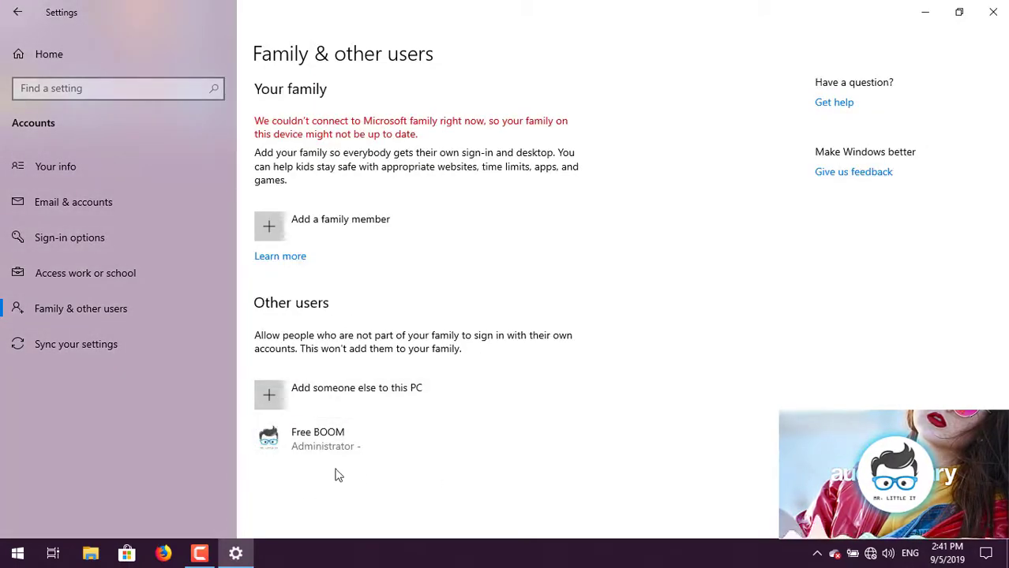
click(993, 11)
- Check the accounts available for switching to verify the removal of Test, and return to the desktop
click(18, 553)
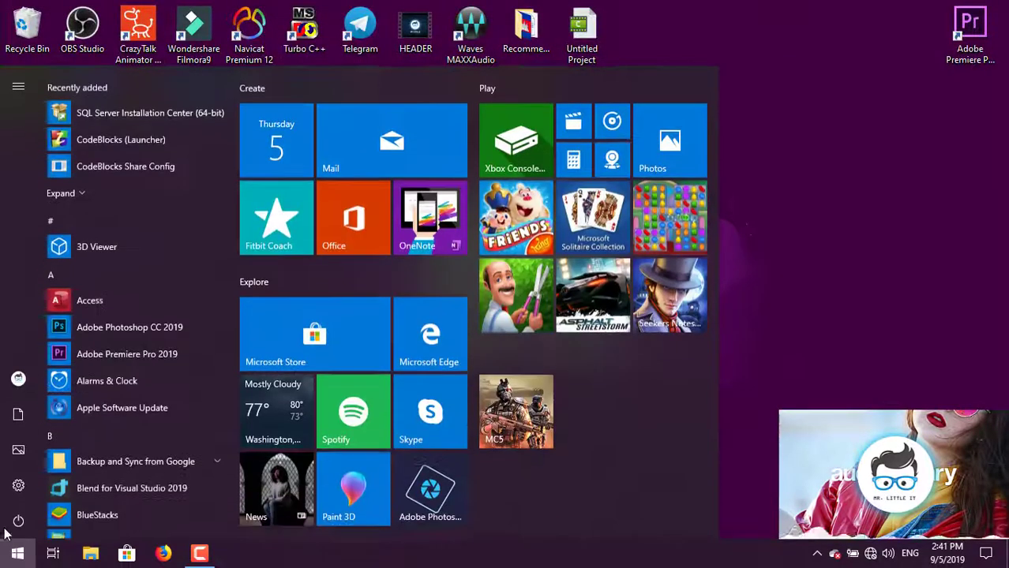
click(15, 376)
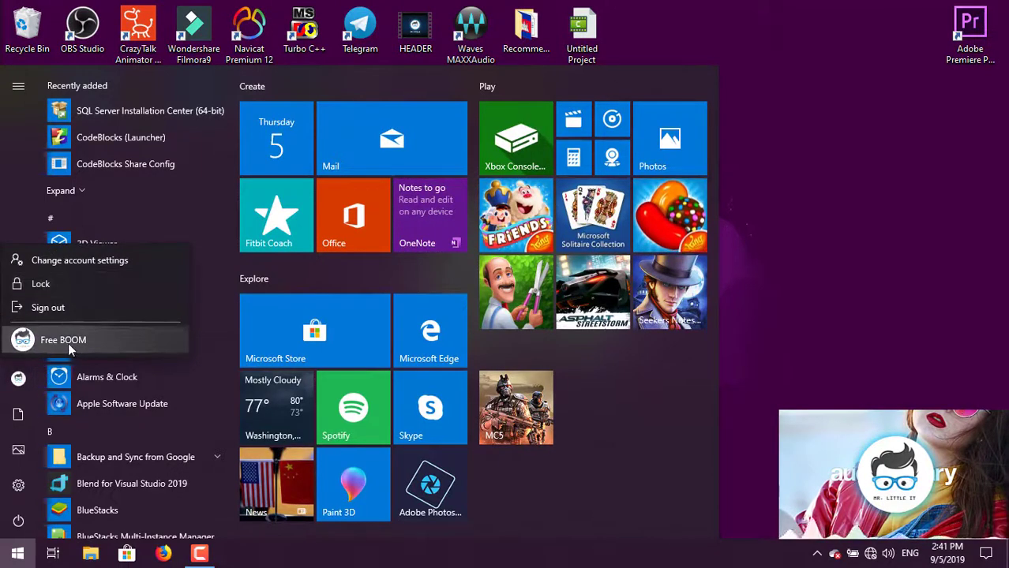
key(Escape)
click(783, 117)
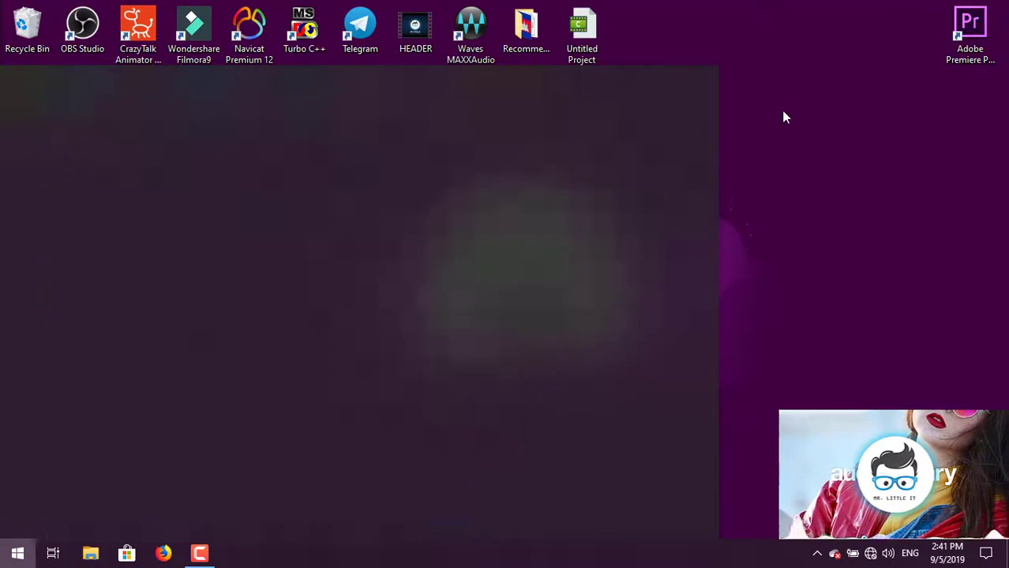